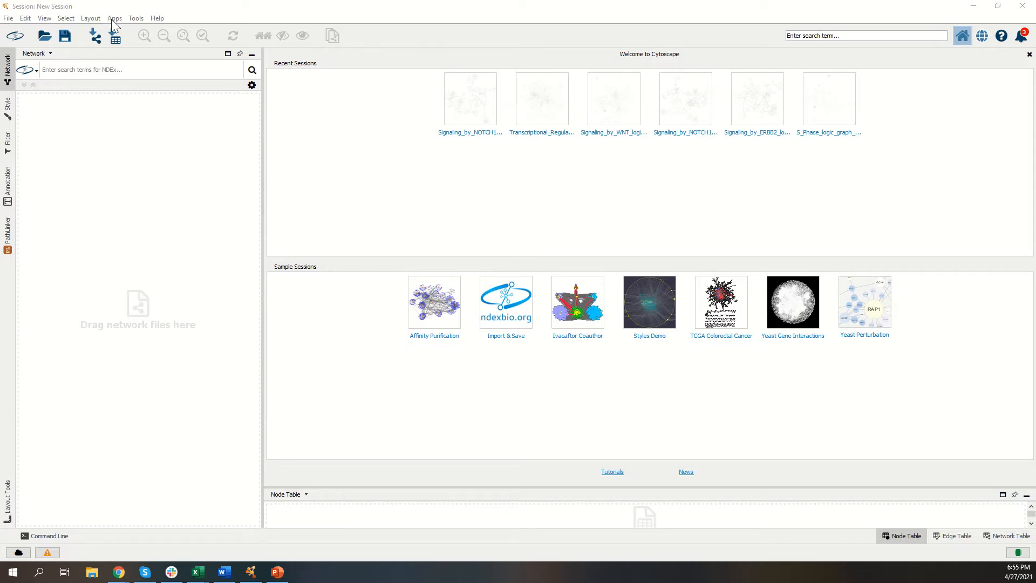
# Step: Search the App Manager for "path", check the PathLinker entry, and close the manager
pyautogui.click(114, 19)
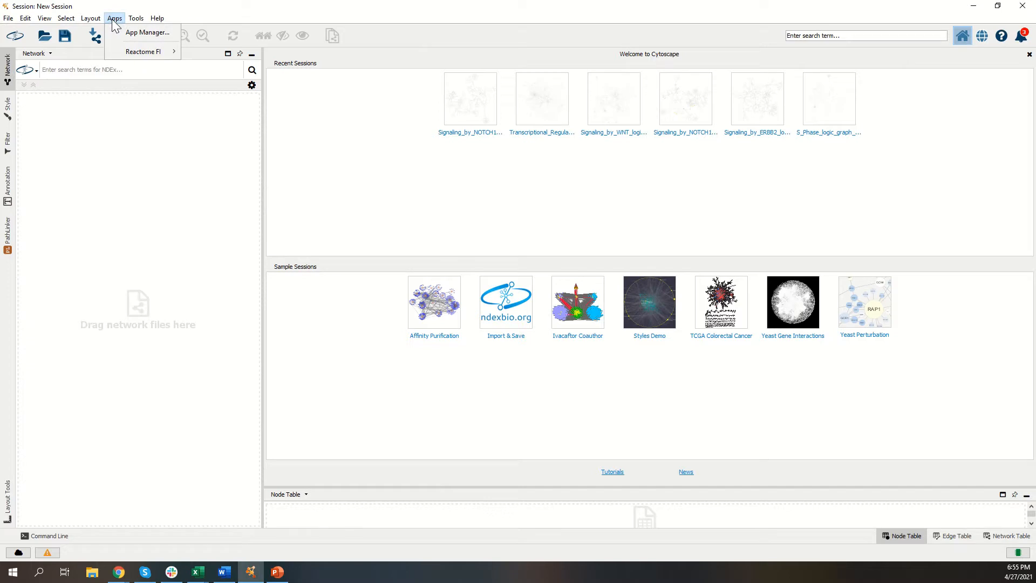
pyautogui.click(126, 31)
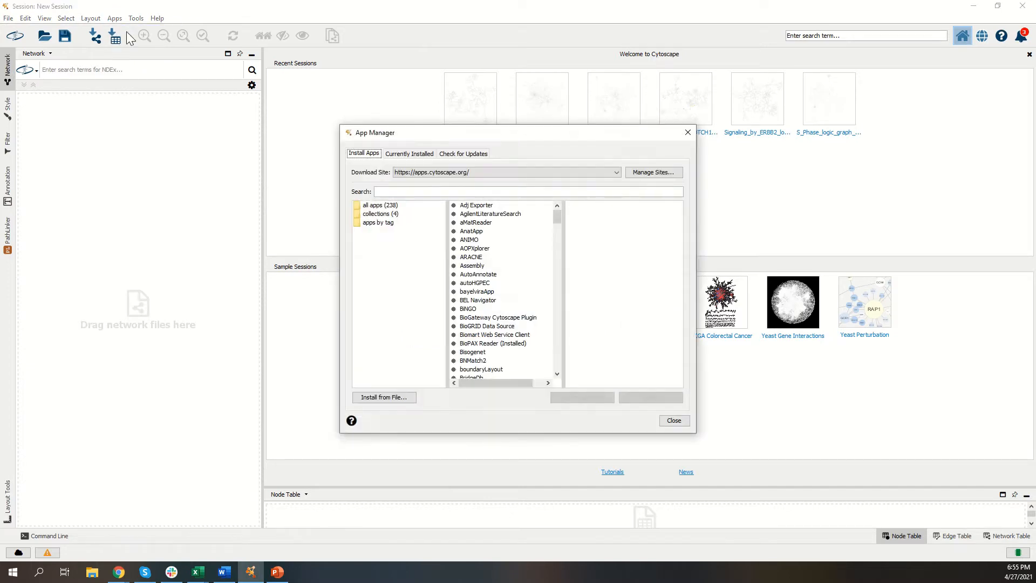
pyautogui.click(435, 192)
pyautogui.write('pat')
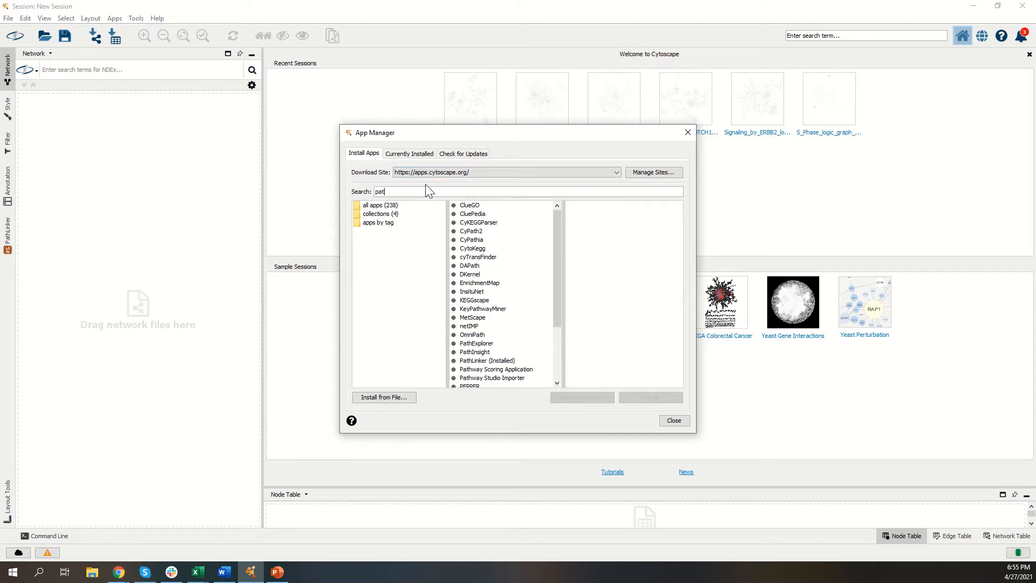
pyautogui.write('h')
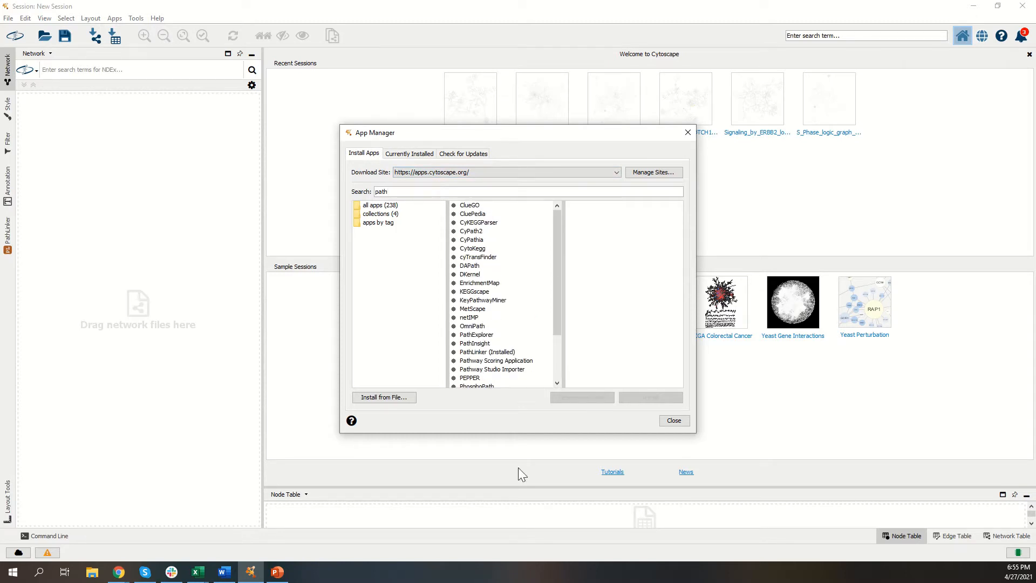
pyautogui.click(482, 353)
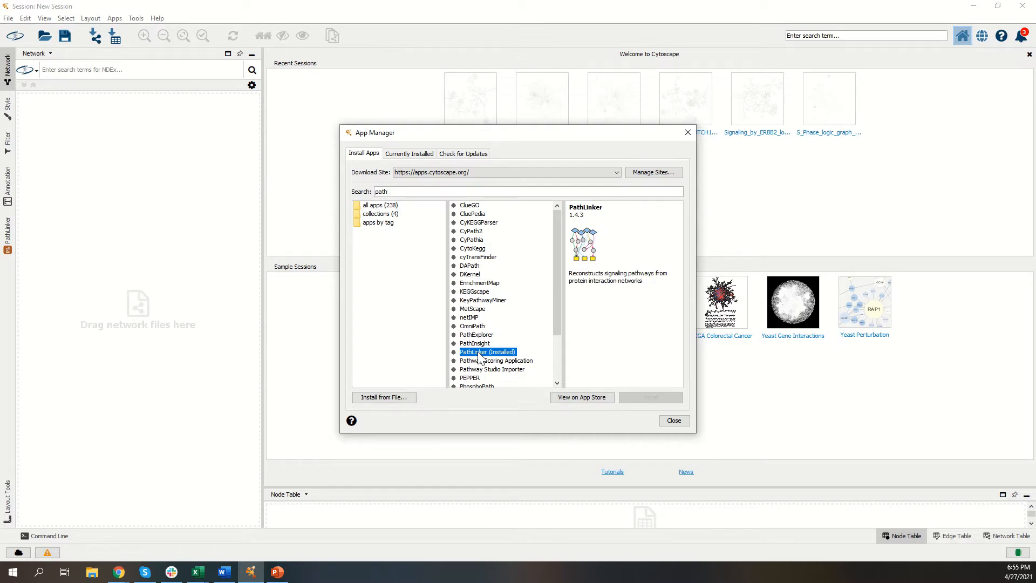
pyautogui.click(689, 132)
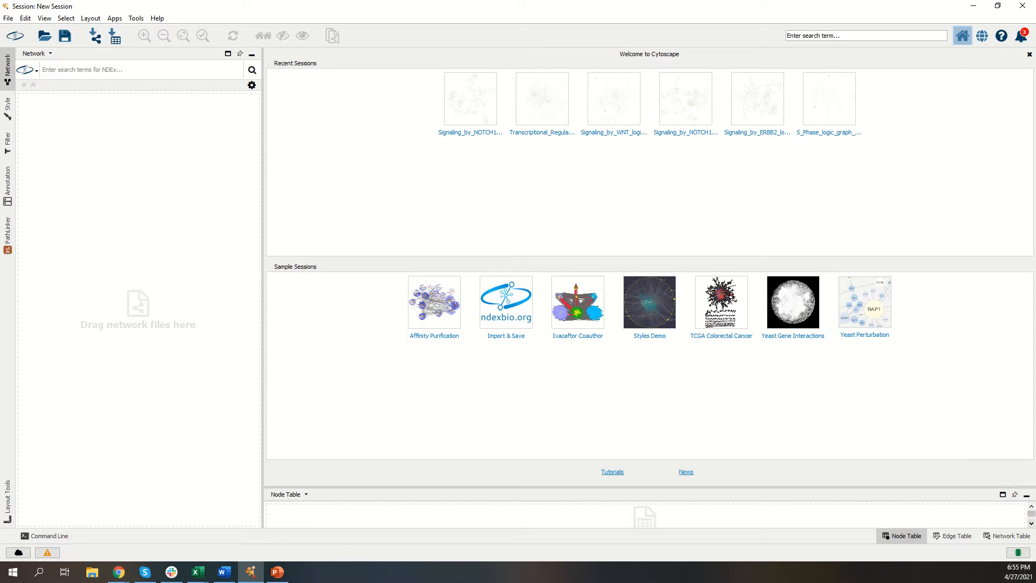
# Step: Open the recent session Signaling_by_NOTCH1_logic_graph_DBID.cys
pyautogui.hotkey('alt', 'Tab')
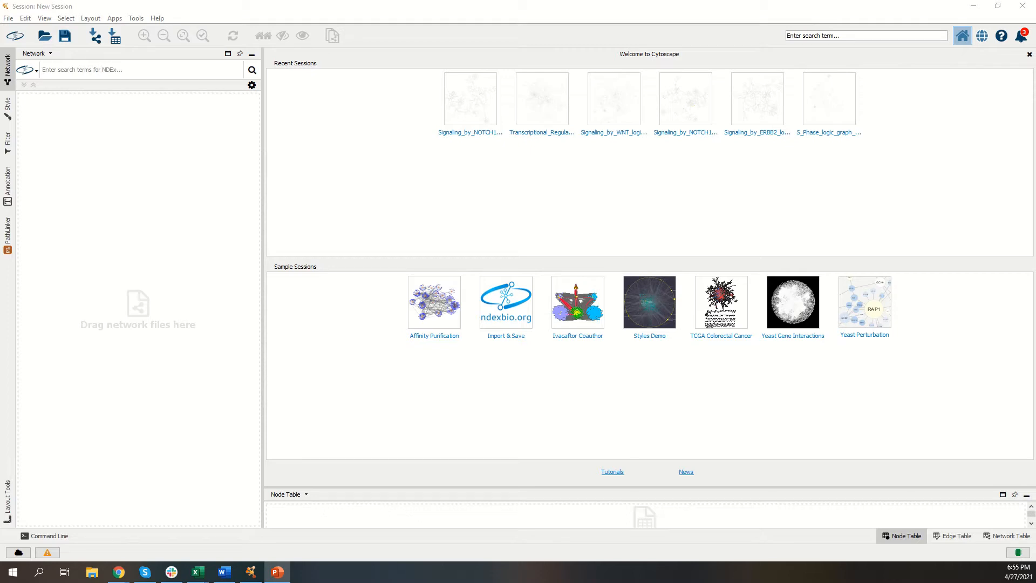
pyautogui.click(8, 19)
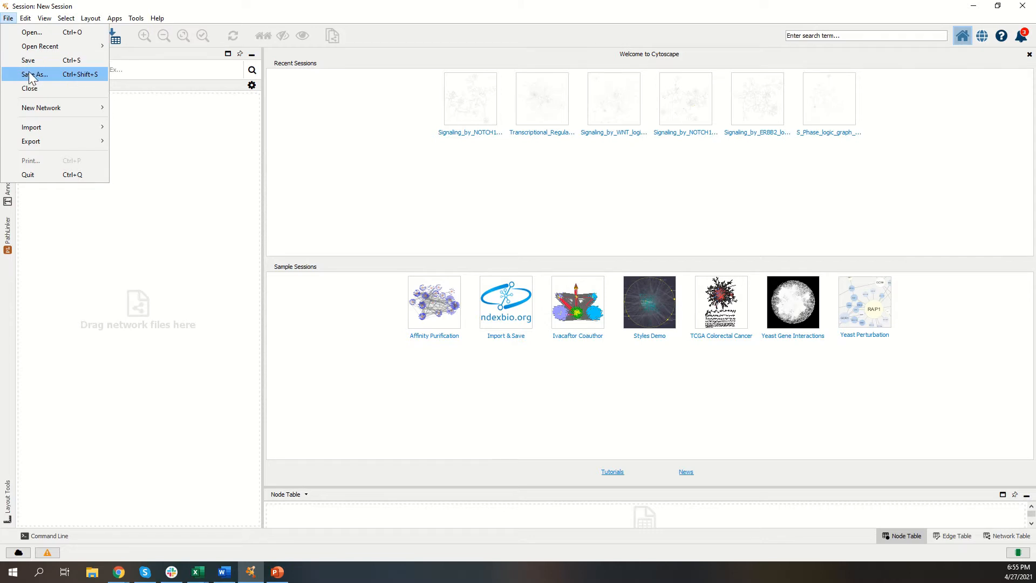
pyautogui.moveTo(33, 47)
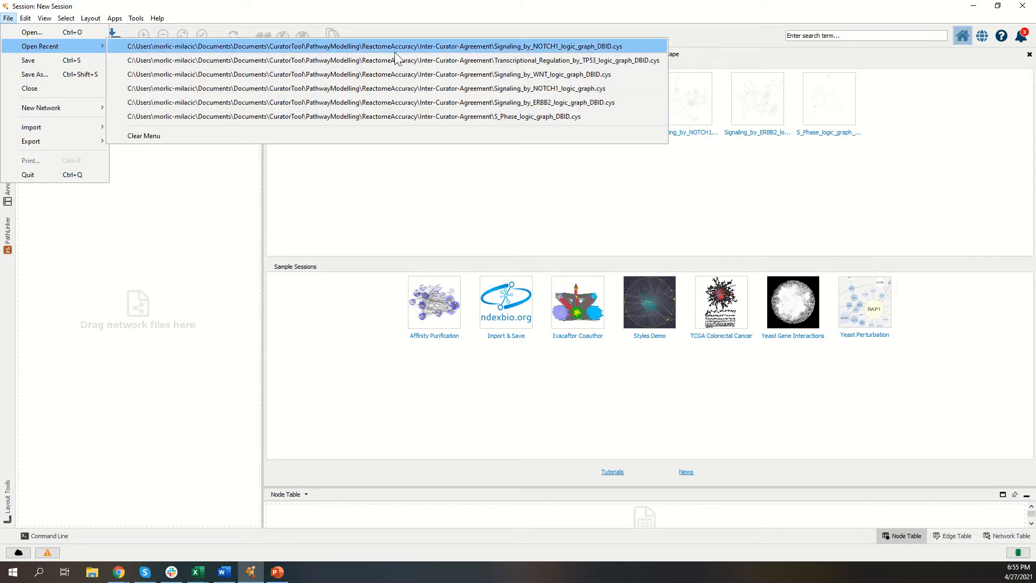
pyautogui.click(435, 47)
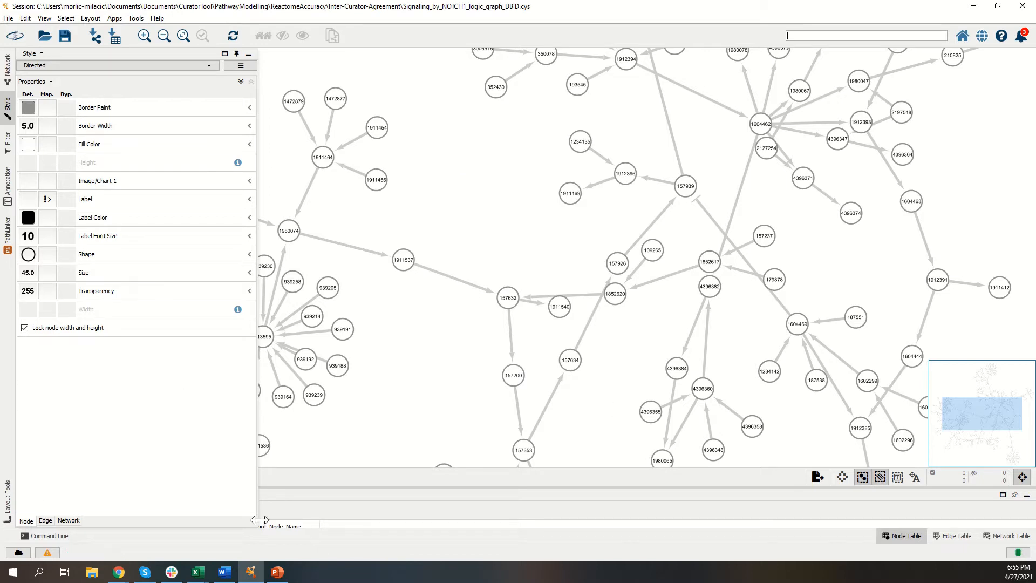
# Step: Switch to the Signaling_by_NOTCH1_training_test_cases sheet in Chrome and copy the KeyOutput_ID in cell D2, in the DLK1_downregulation row for HES1
pyautogui.click(119, 573)
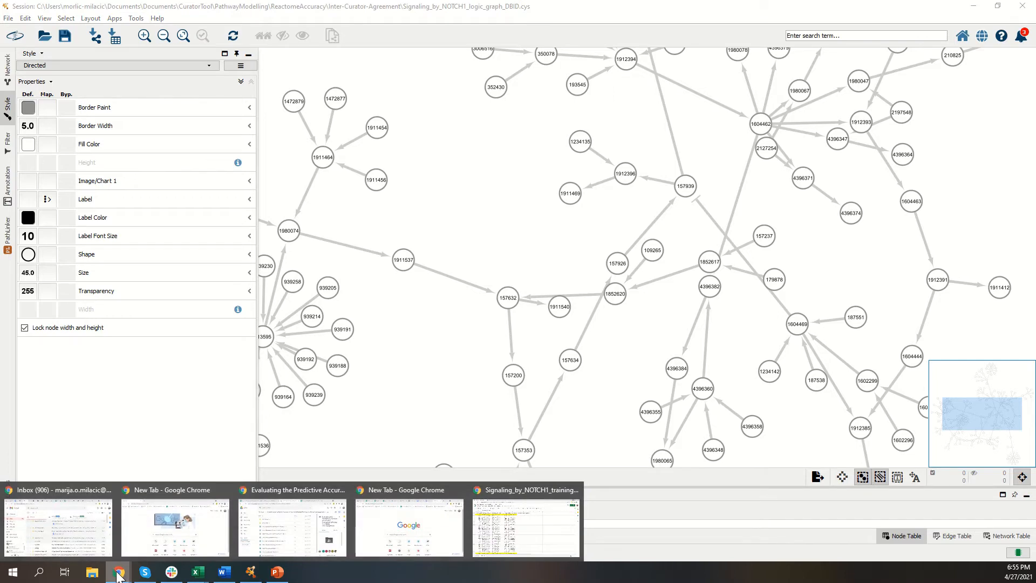
pyautogui.moveTo(107, 556)
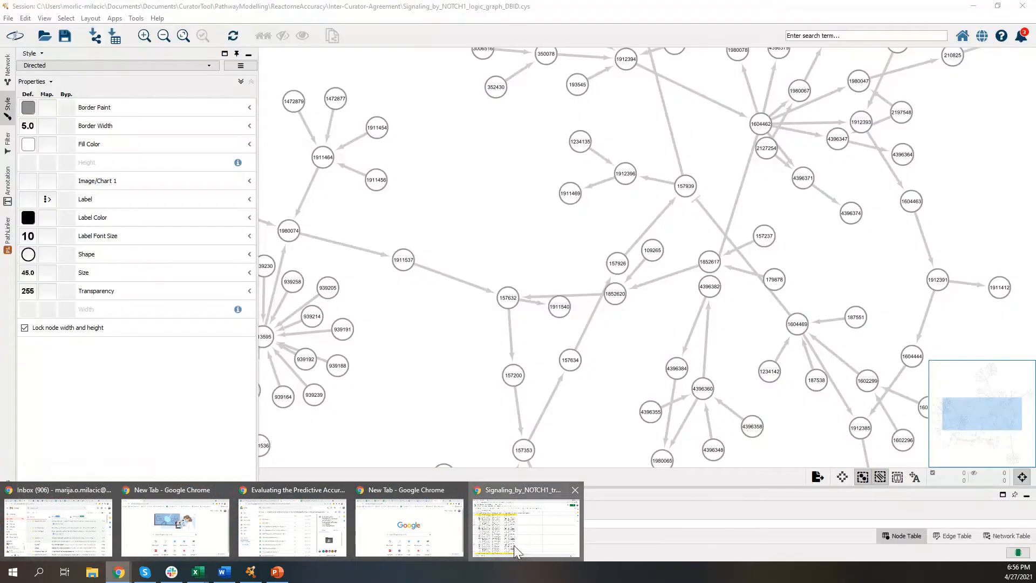
pyautogui.click(514, 545)
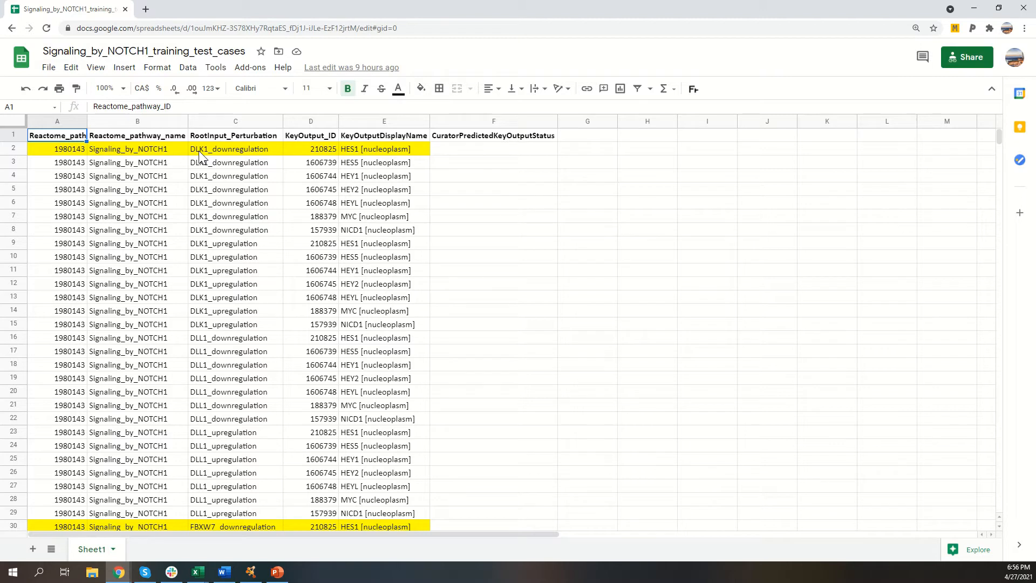
pyautogui.click(318, 150)
pyautogui.hotkey('ctrl', 'c')
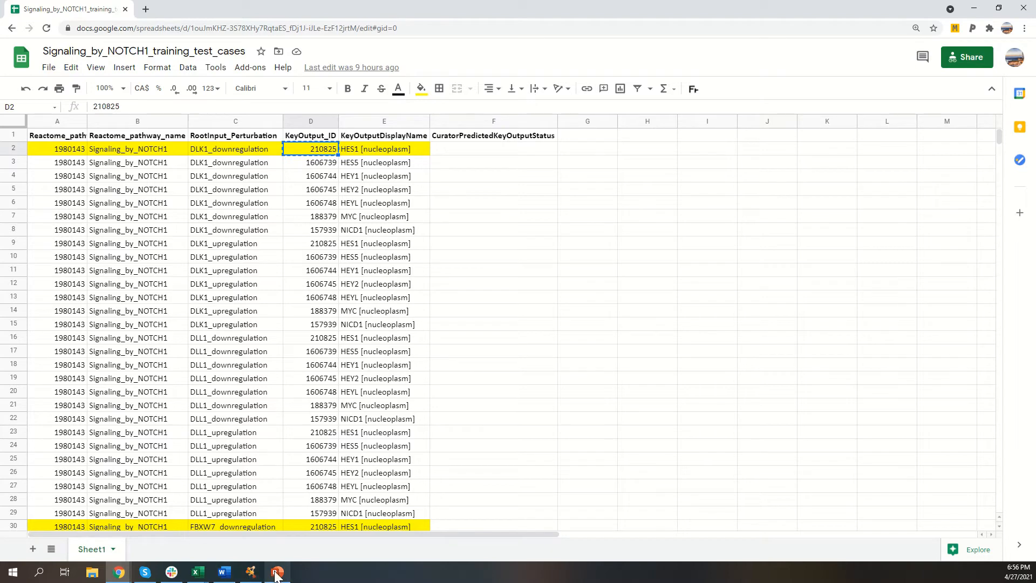
pyautogui.moveTo(276, 575)
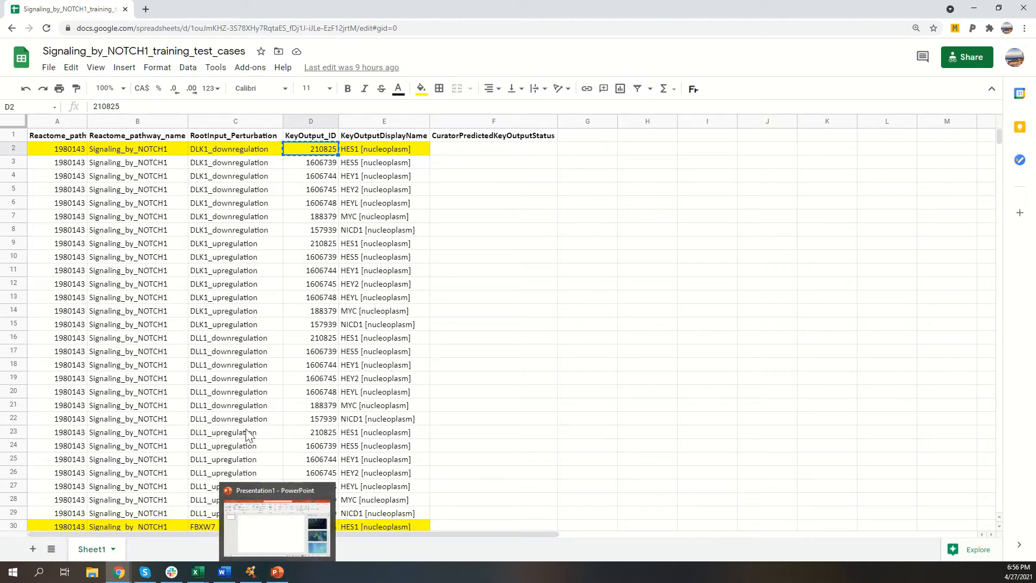
# Step: Switch back to Cytoscape, search the network for the copied ID 210825, and select only that node without its edges
pyautogui.click(251, 574)
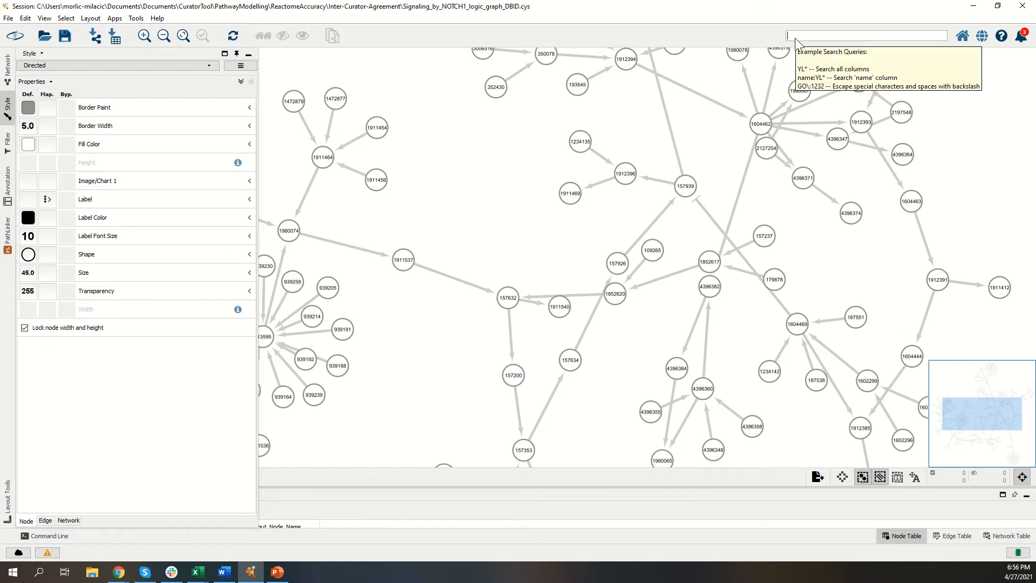
pyautogui.hotkey('ctrl', 'v')
pyautogui.press('Return')
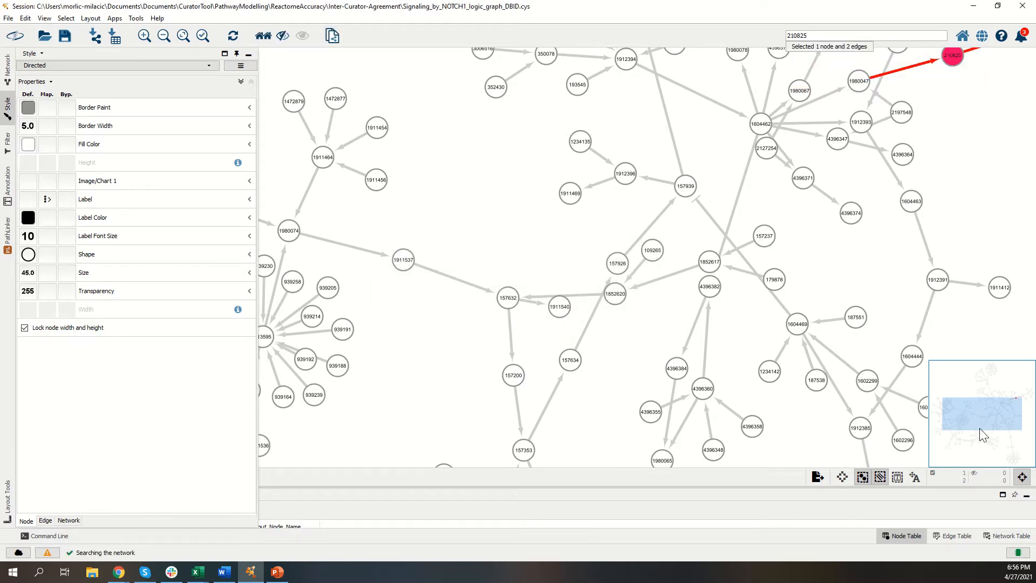
pyautogui.moveTo(993, 408); pyautogui.dragTo(996, 392)
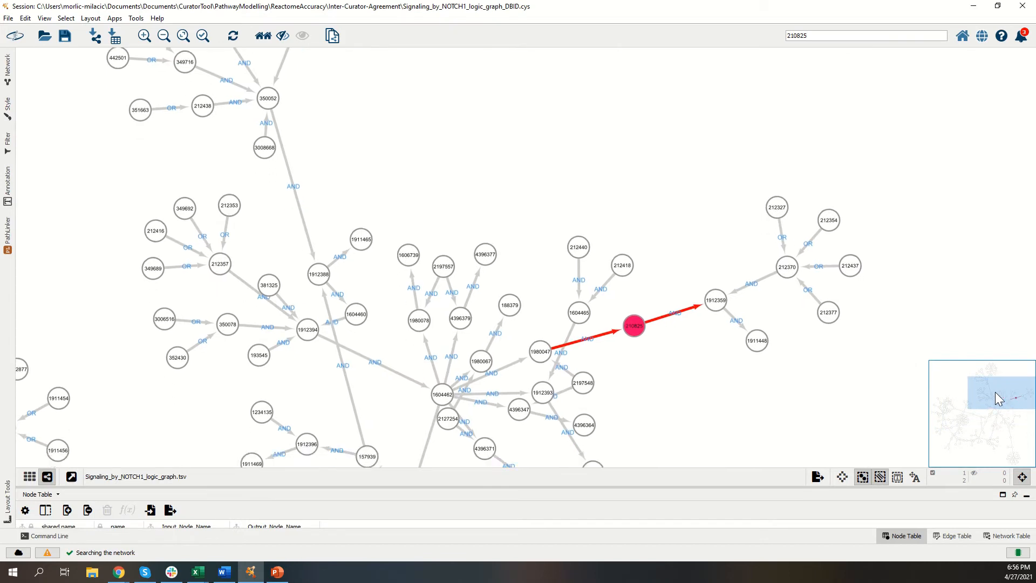
pyautogui.click(661, 388)
pyautogui.click(633, 329)
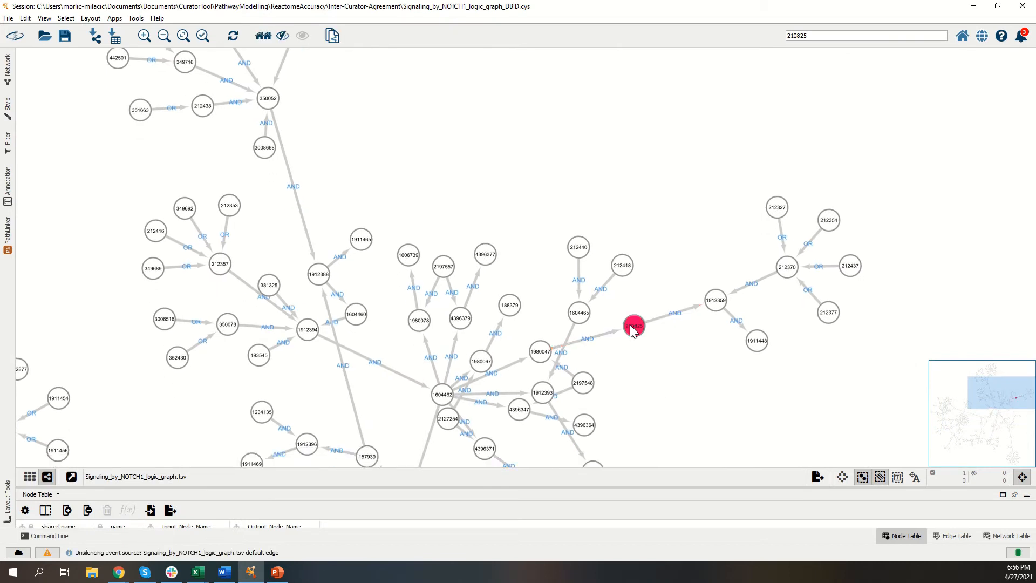
# Step: Set a cyan fill color bypass on node 210825 and deselect it
pyautogui.click(11, 116)
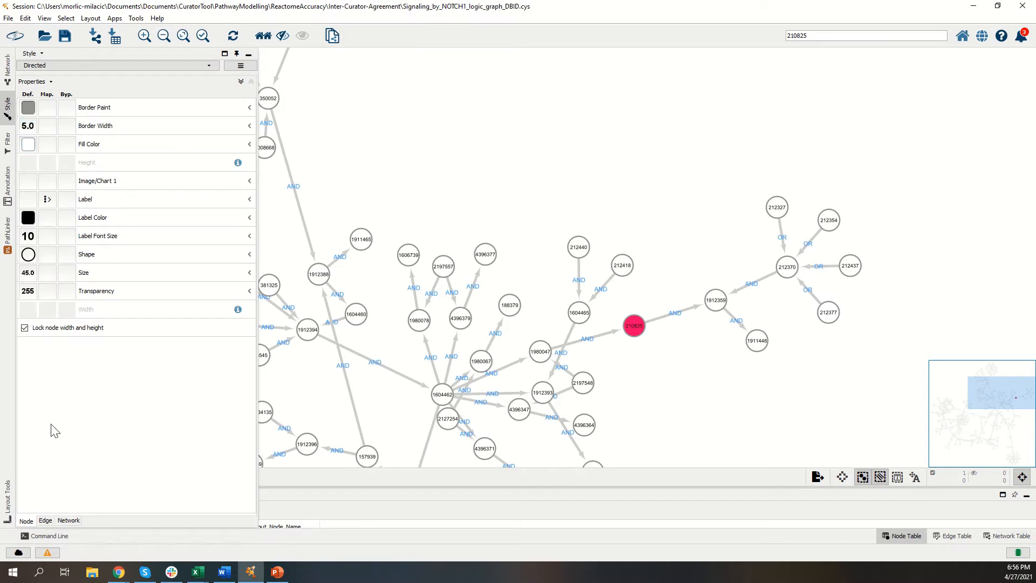
pyautogui.click(67, 144)
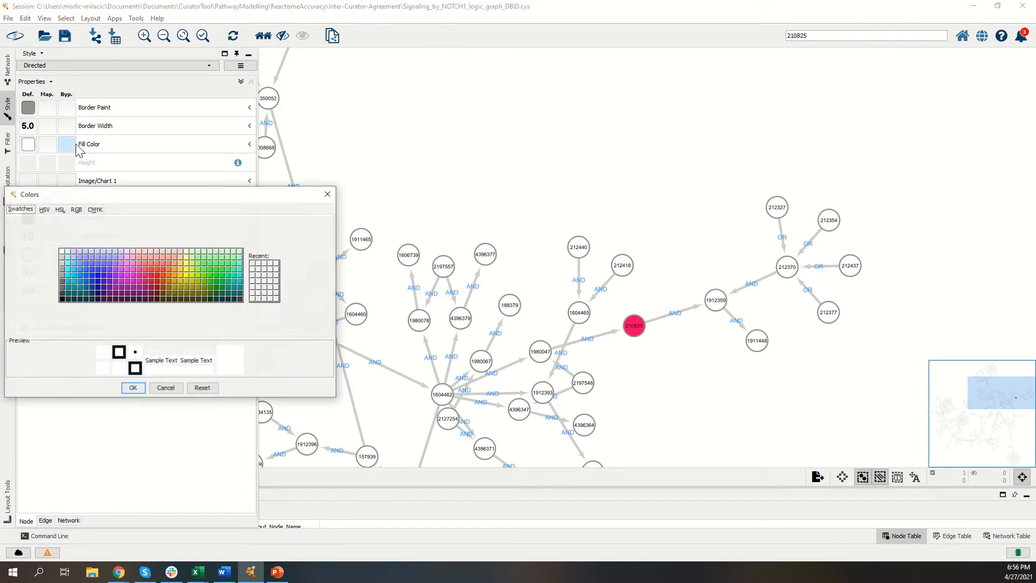
pyautogui.click(68, 268)
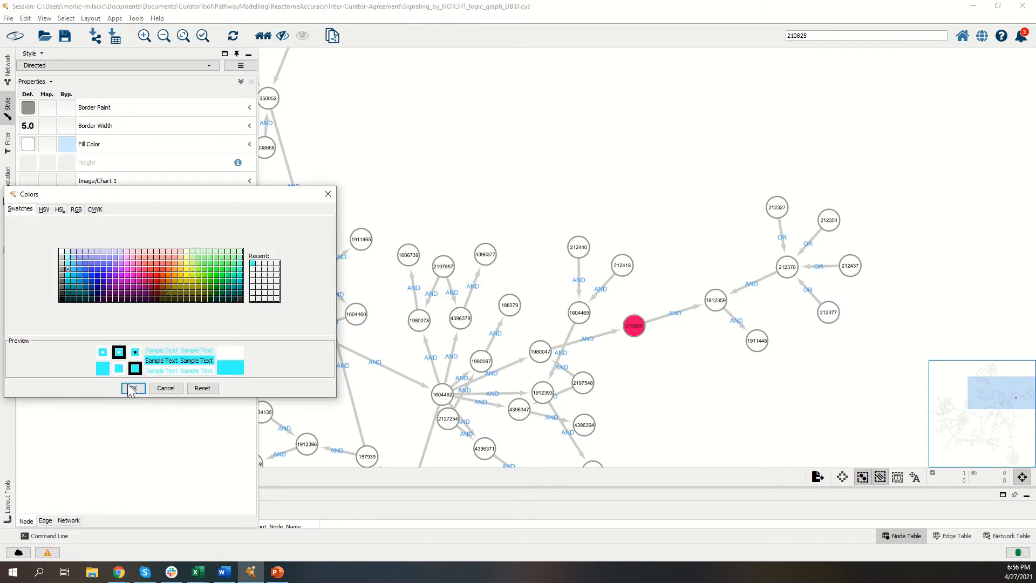
pyautogui.click(132, 388)
pyautogui.click(651, 363)
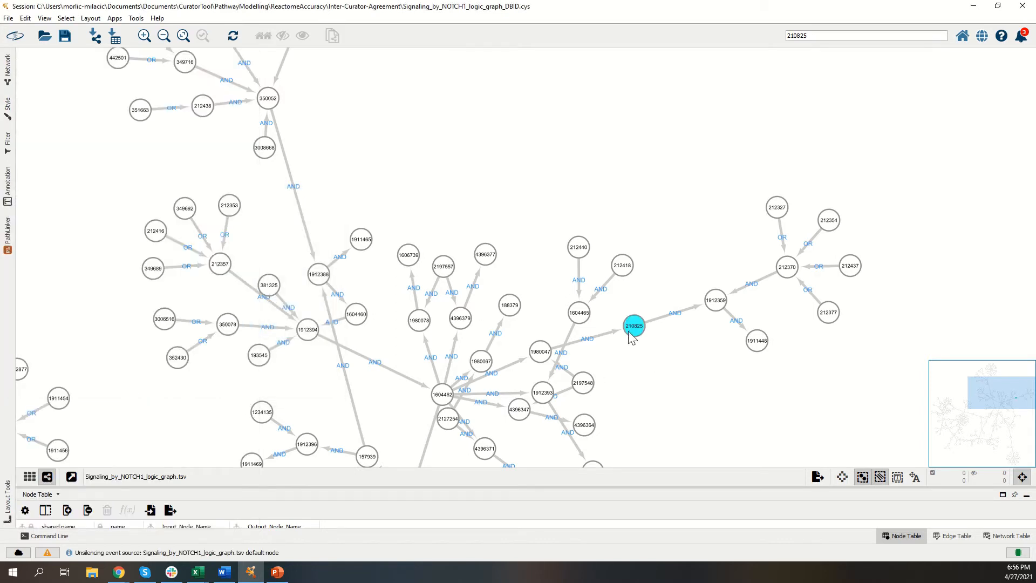
# Step: Search the network for DLK1 and bring the matching nodes into view
pyautogui.click(828, 34)
pyautogui.hotkey('ctrl', 'a')
pyautogui.write('DLK1')
pyautogui.press('Return')
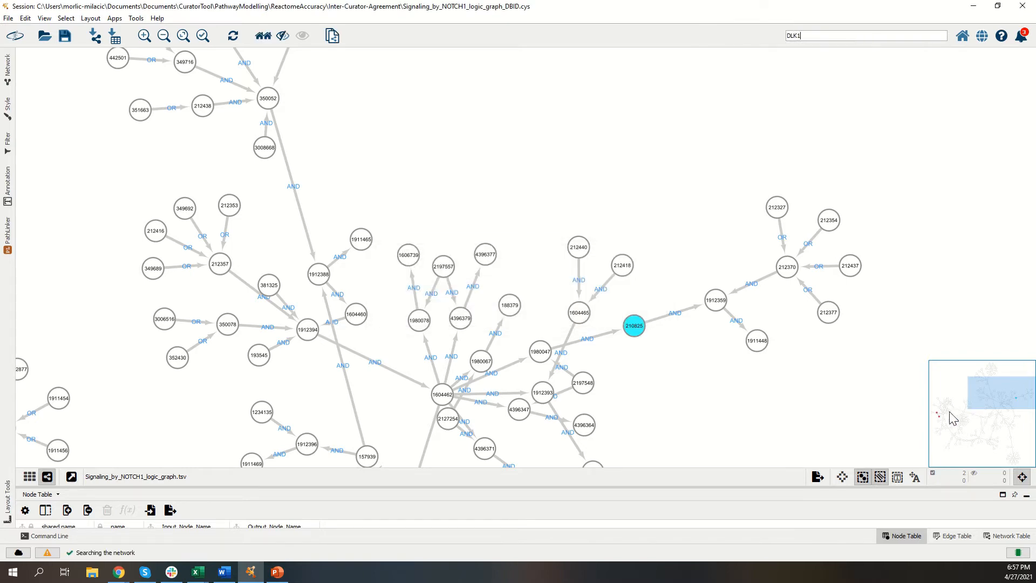
pyautogui.click(983, 401)
pyautogui.moveTo(983, 400); pyautogui.dragTo(960, 413)
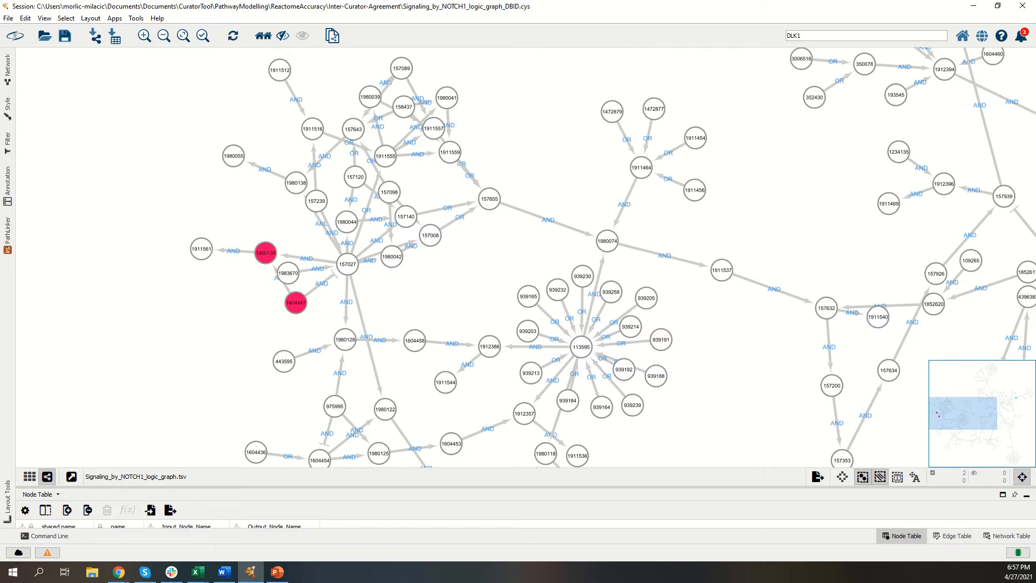
pyautogui.hotkey('alt', 'Tab')
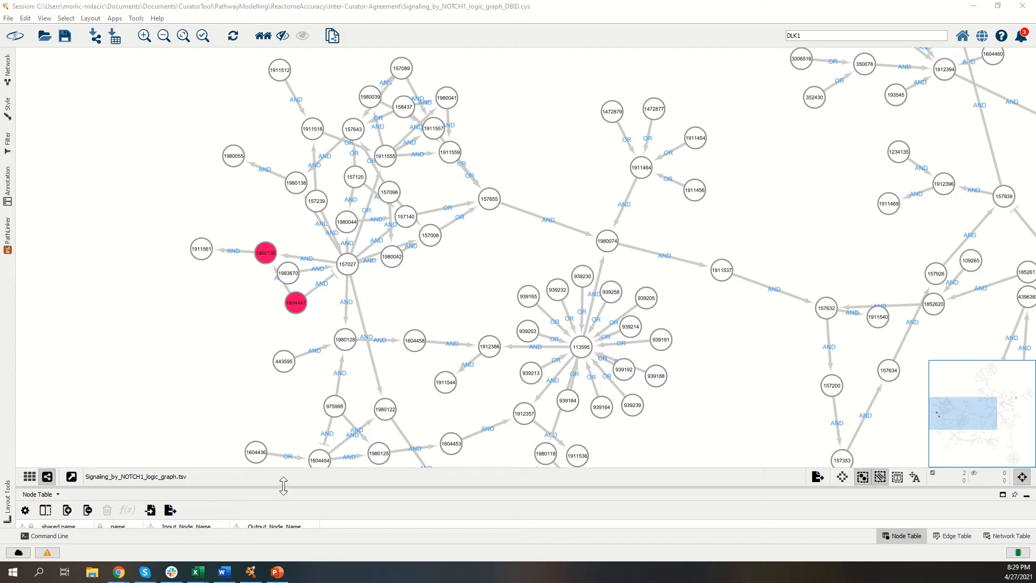
# Step: Enlarge the node table, shift the two DLK1 matches away from hub node 157027, and select only DLK1 [plasma membrane], node 1604447
pyautogui.moveTo(283, 485); pyautogui.dragTo(321, 359)
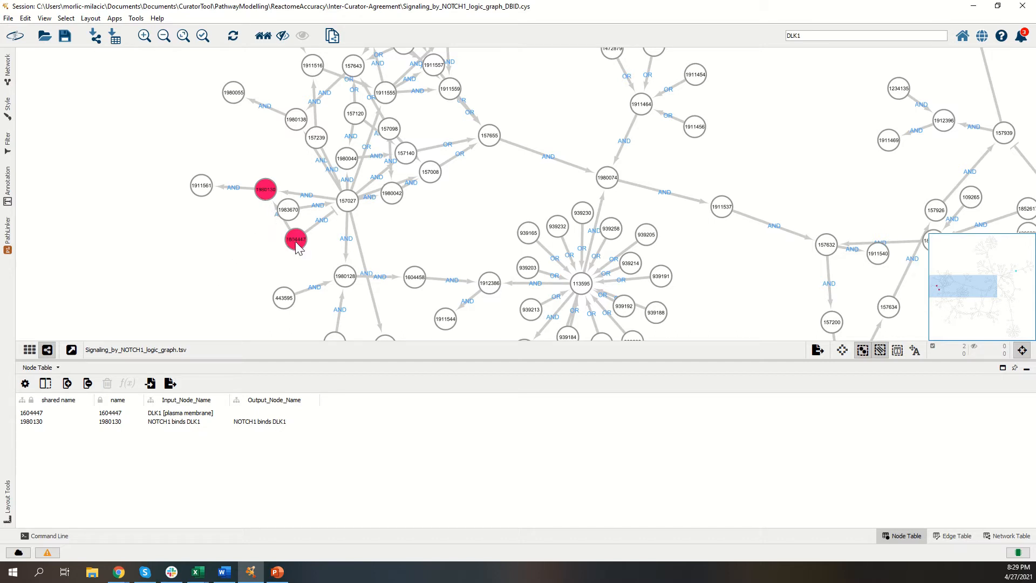
pyautogui.moveTo(296, 247); pyautogui.dragTo(276, 260)
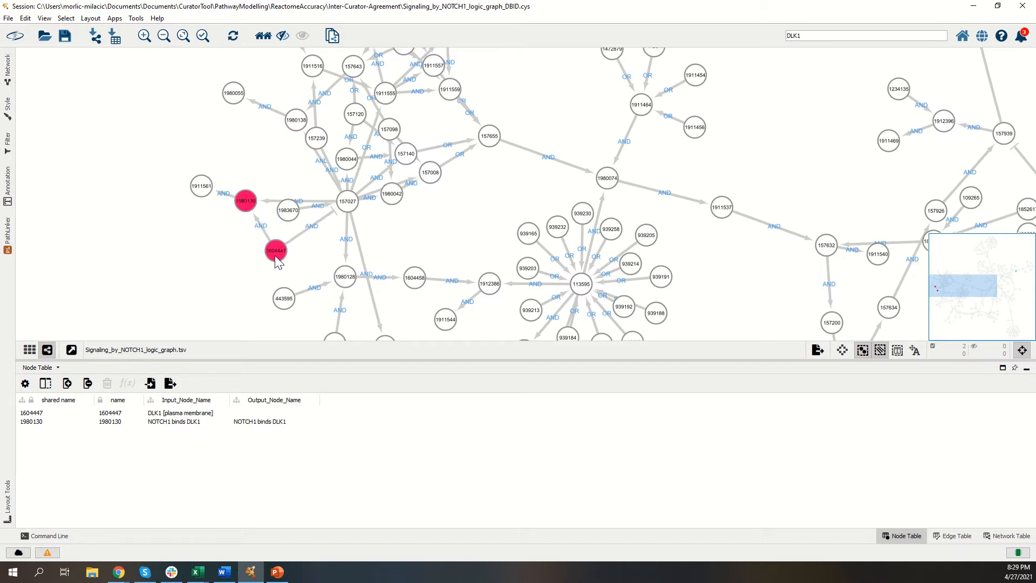
pyautogui.click(255, 270)
pyautogui.click(276, 261)
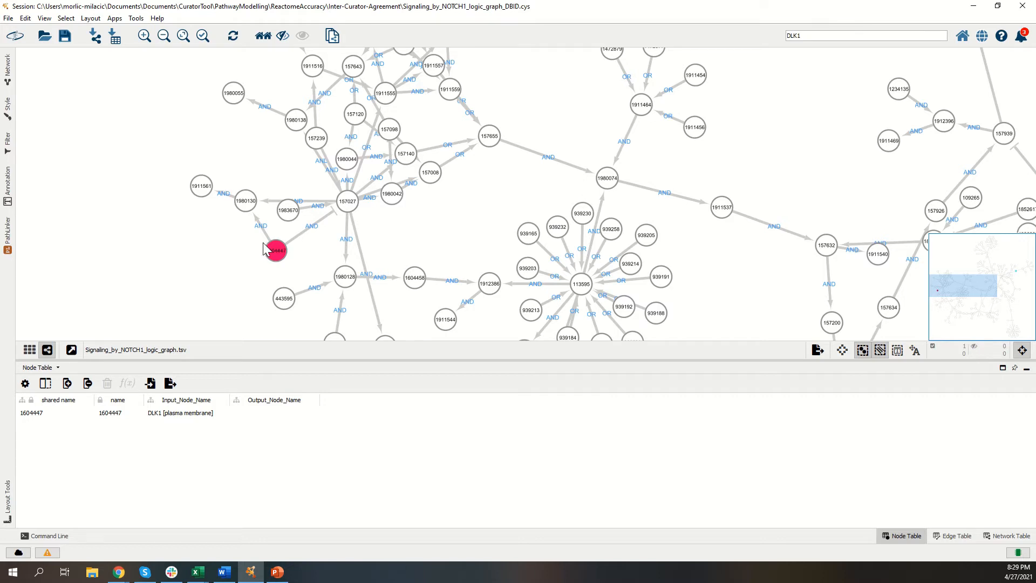
# Step: Set a yellow fill color bypass on DLK1 node 1604447 and deselect it
pyautogui.click(8, 110)
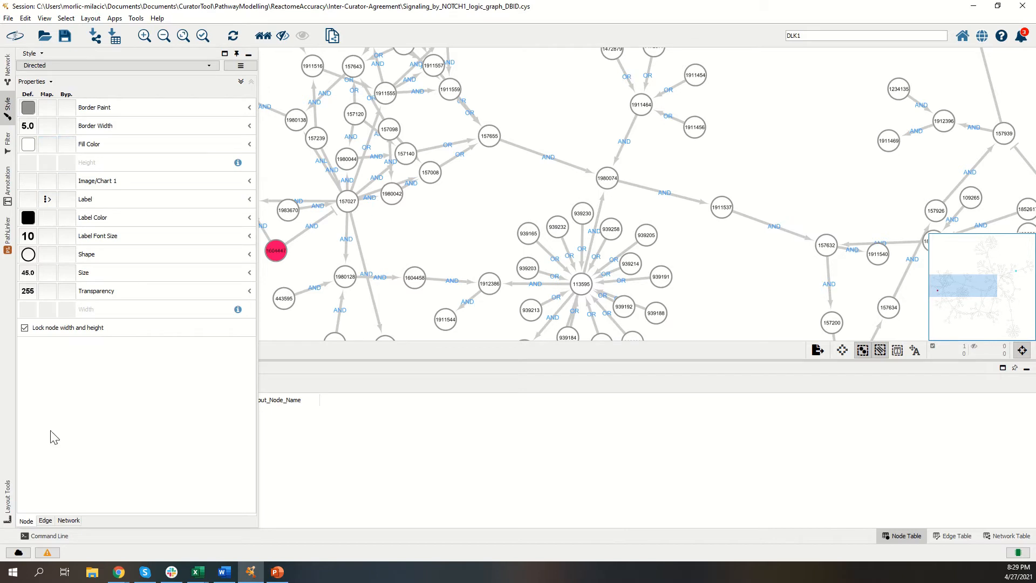
pyautogui.click(66, 144)
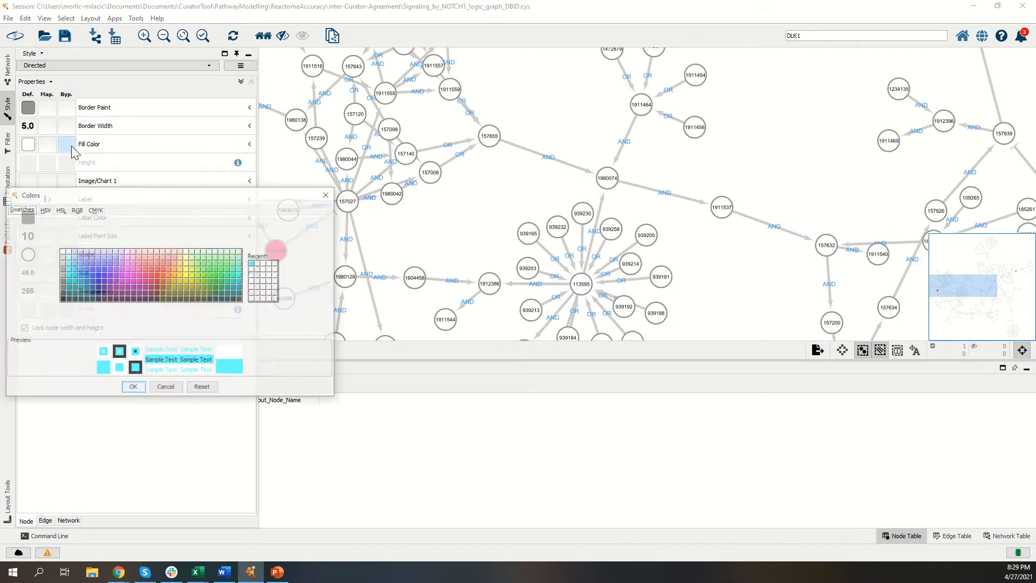
pyautogui.click(190, 265)
pyautogui.click(133, 388)
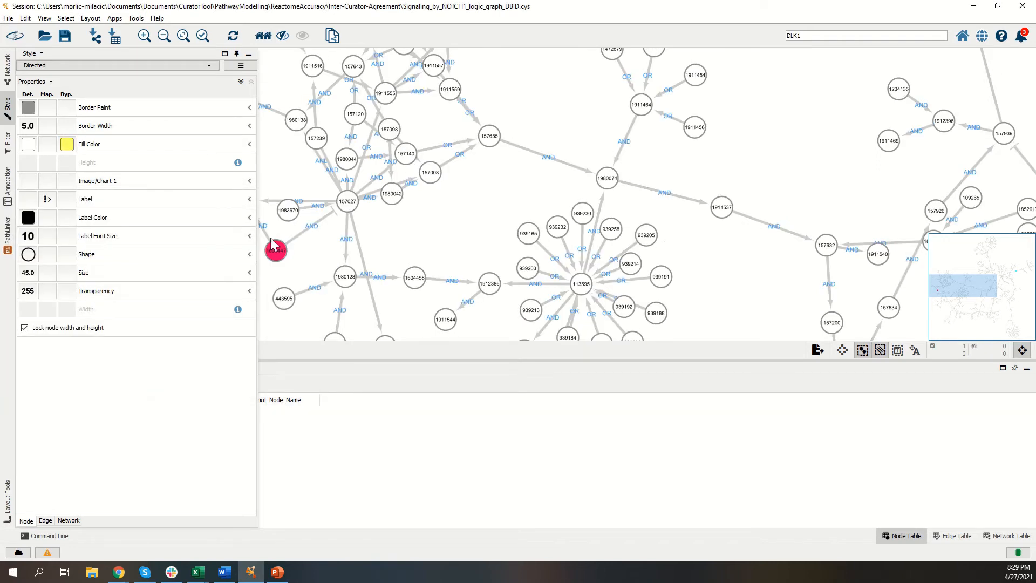
pyautogui.click(298, 258)
pyautogui.moveTo(263, 276); pyautogui.dragTo(293, 237)
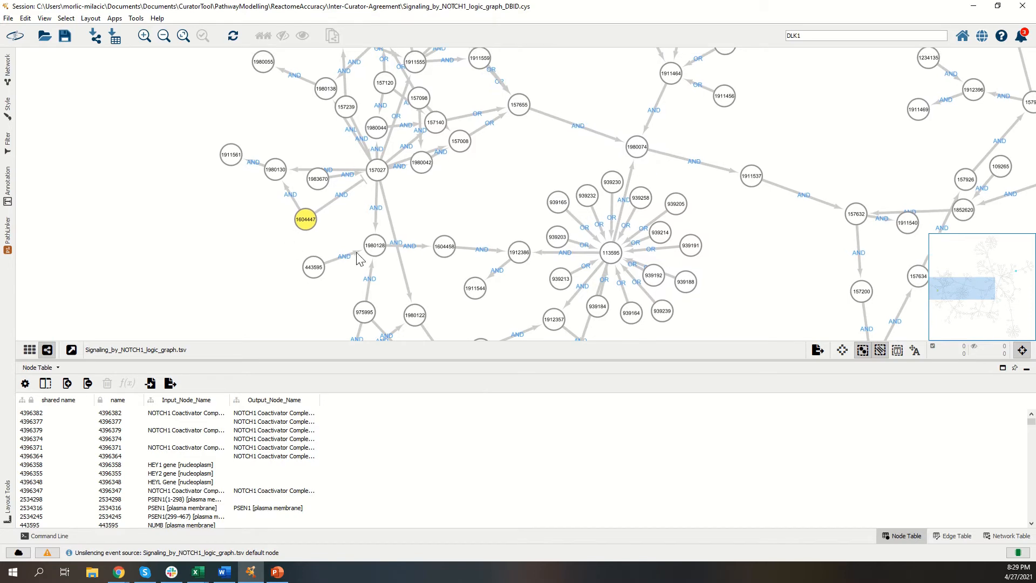
# Step: Enter the name of DLK1 [plasma membrane] node, 1604447, as the PathLinker source
pyautogui.scroll(-6, 392, 243)
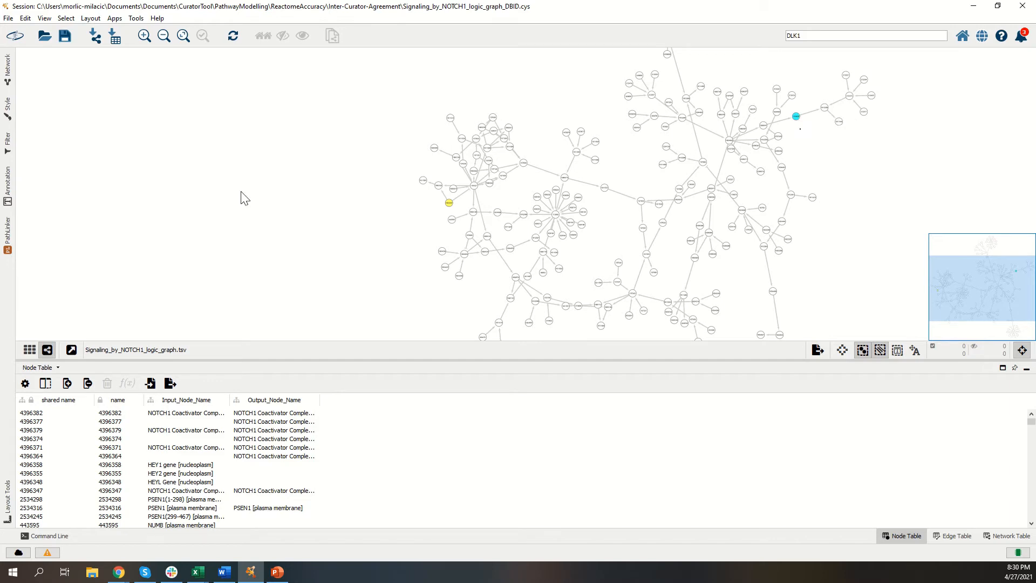
pyautogui.click(7, 238)
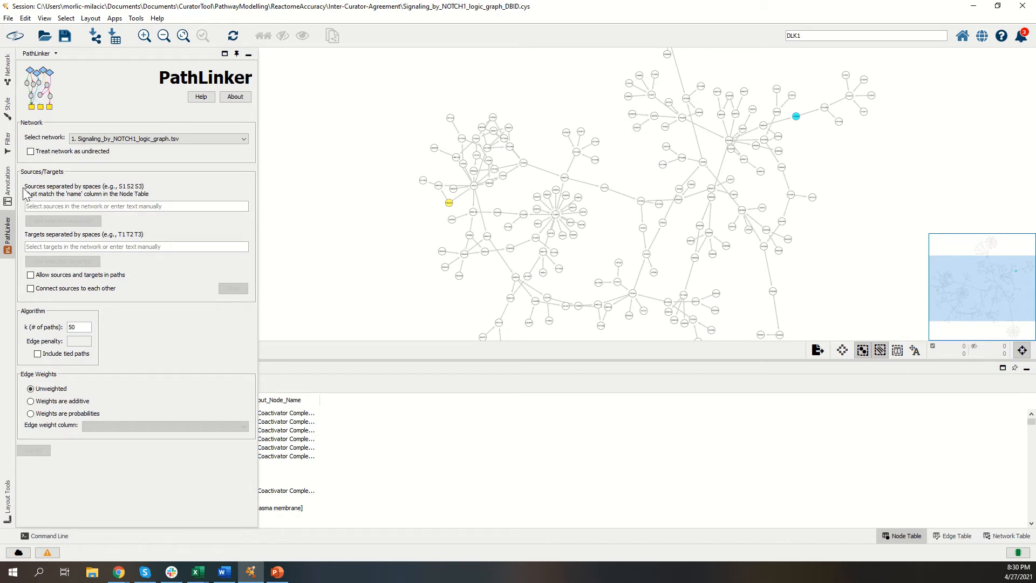
pyautogui.click(449, 203)
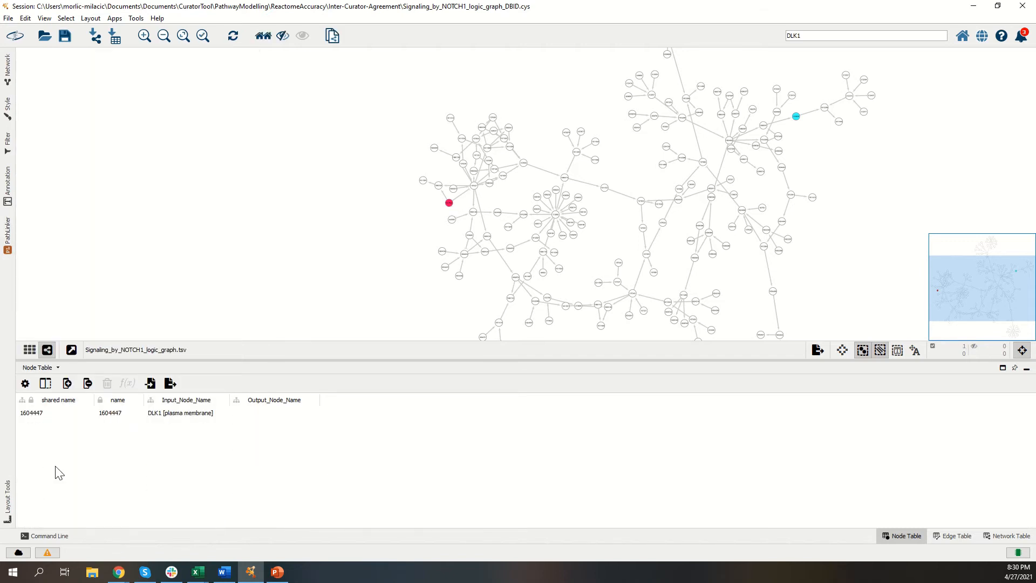
pyautogui.click(150, 417)
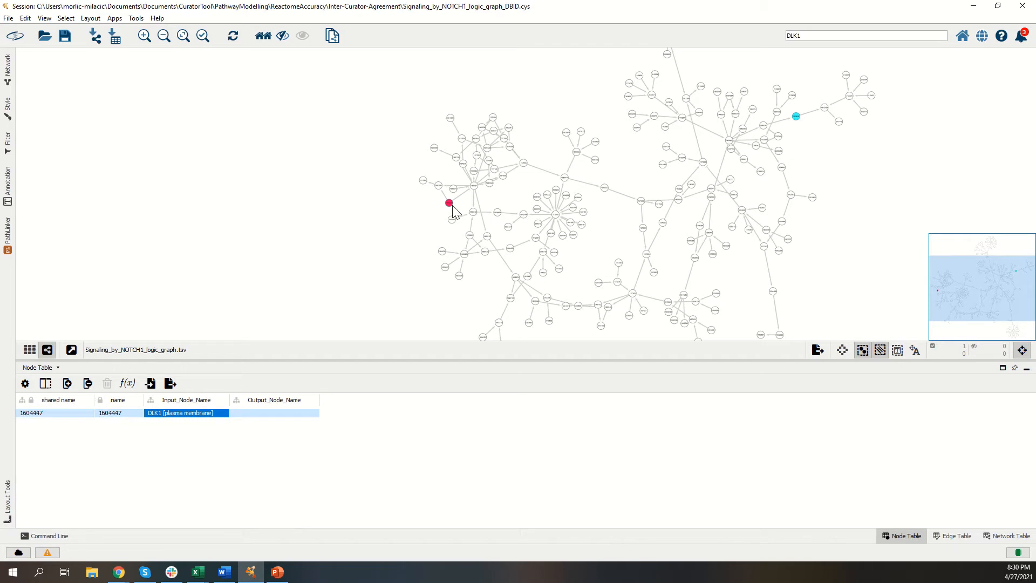
pyautogui.scroll(8, 452, 211)
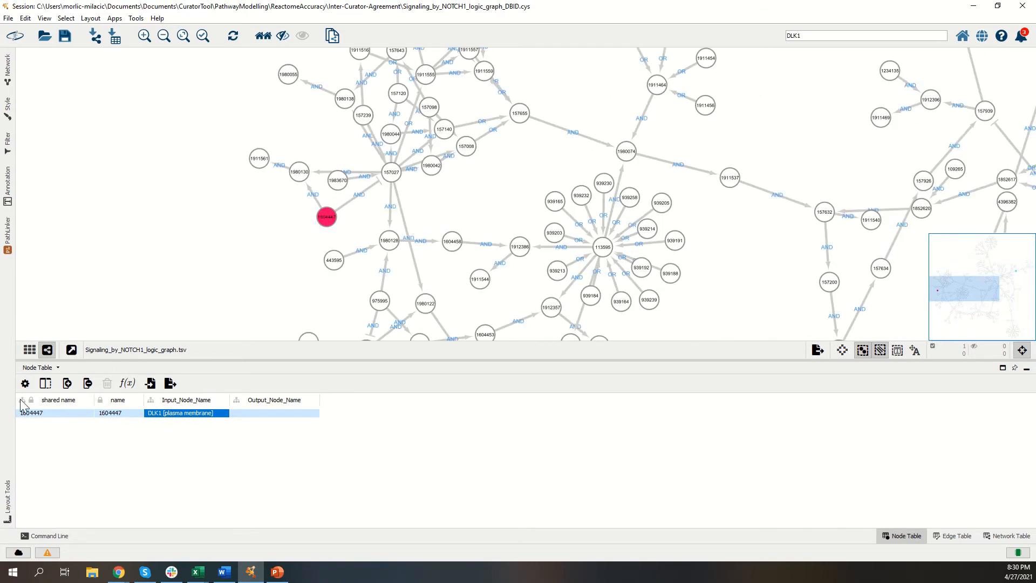
pyautogui.click(114, 415)
pyautogui.rightClick(114, 419)
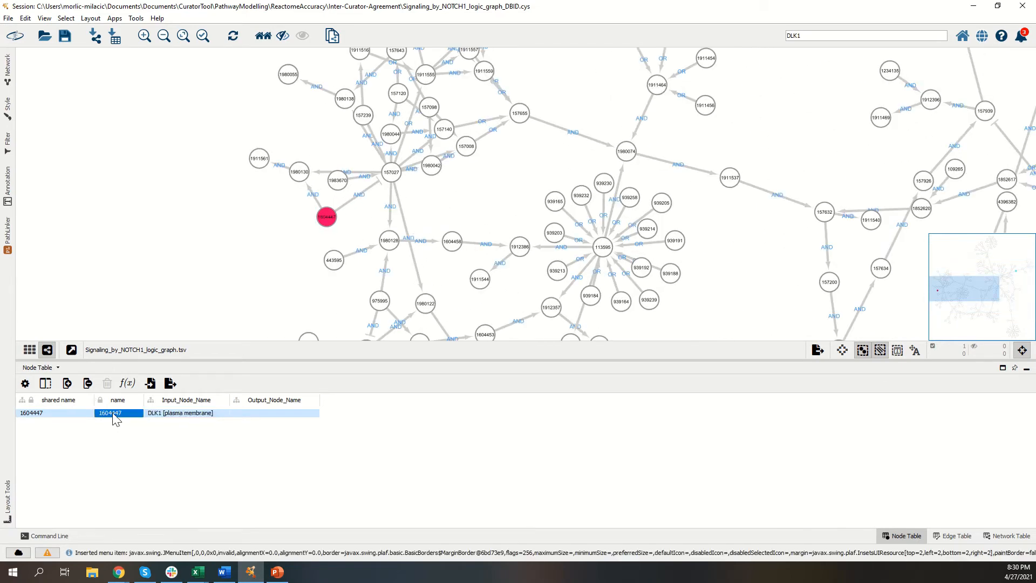
pyautogui.click(137, 462)
pyautogui.click(7, 234)
pyautogui.click(81, 204)
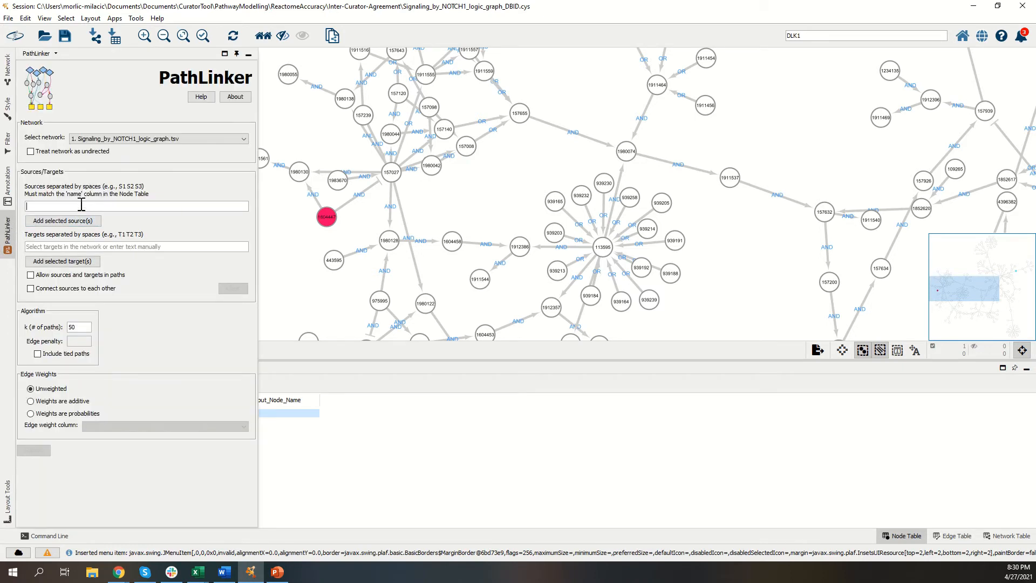
pyautogui.hotkey('ctrl', 'v')
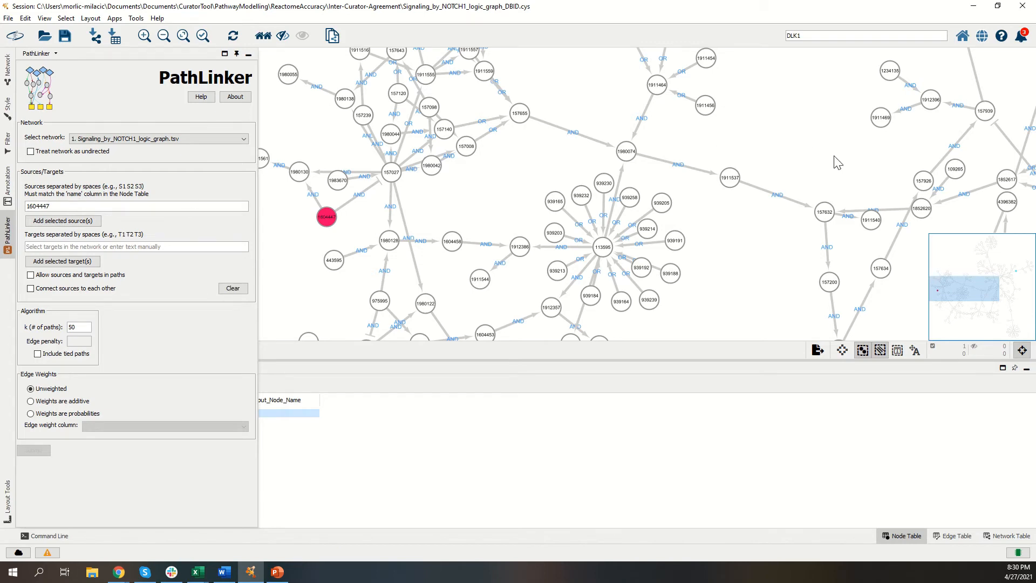
# Step: Select the HES1 [nucleoplasm] node 210825 in the network and set it as the PathLinker target
pyautogui.moveTo(832, 157); pyautogui.dragTo(611, 193)
pyautogui.moveTo(883, 188); pyautogui.dragTo(604, 238)
pyautogui.moveTo(852, 155); pyautogui.dragTo(810, 203)
pyautogui.click(766, 122)
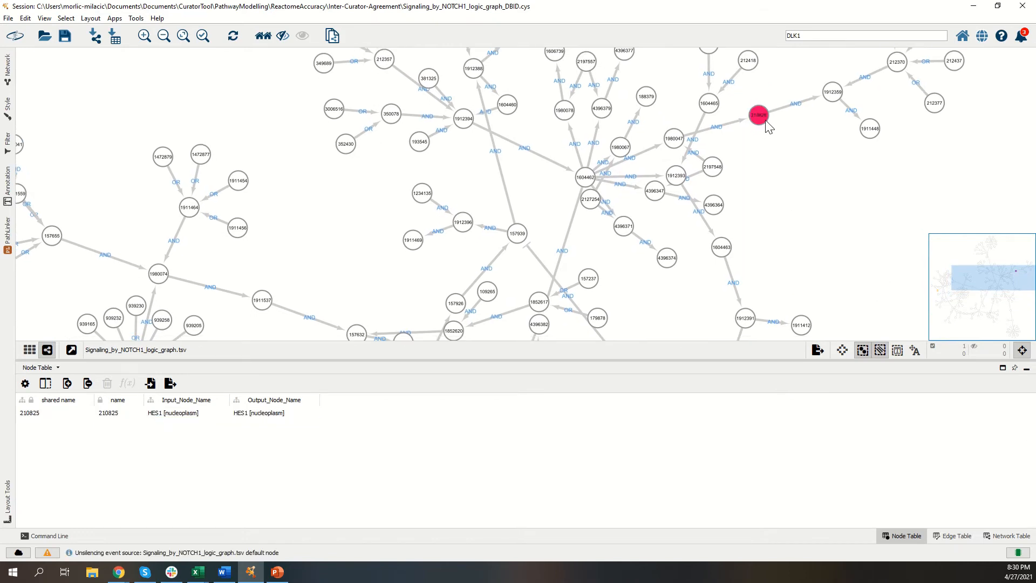
pyautogui.click(119, 416)
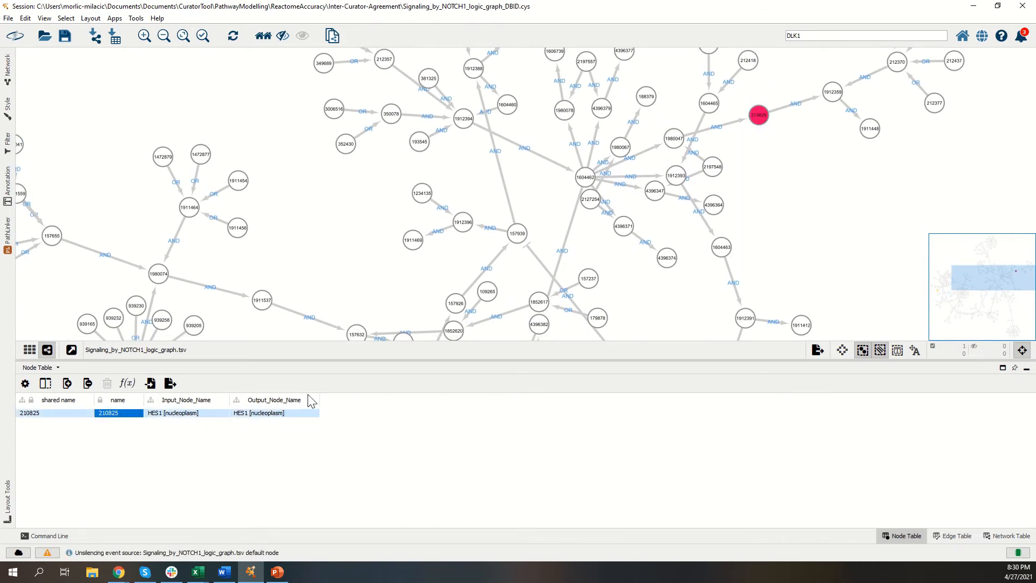
pyautogui.click(7, 234)
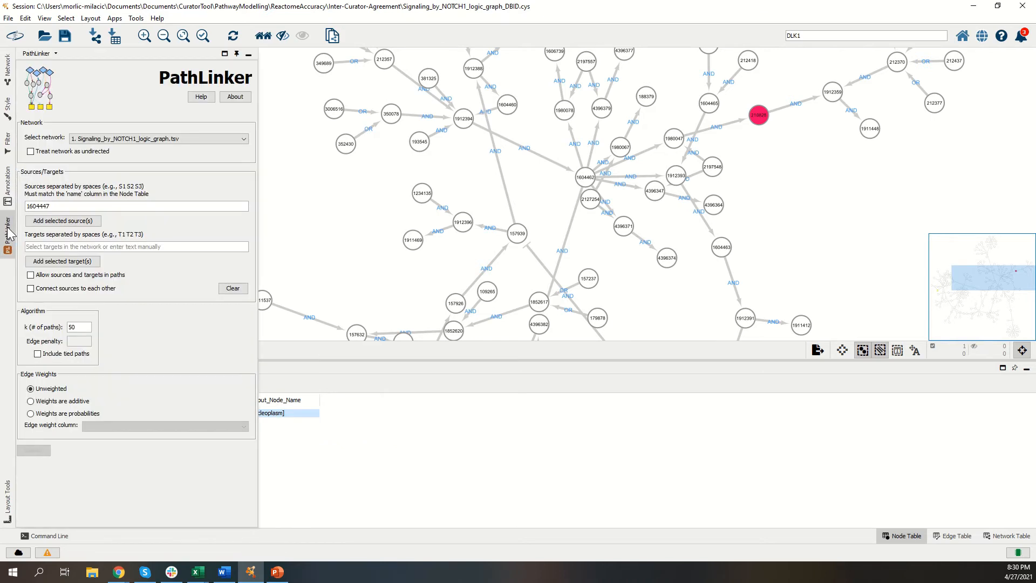
pyautogui.click(70, 263)
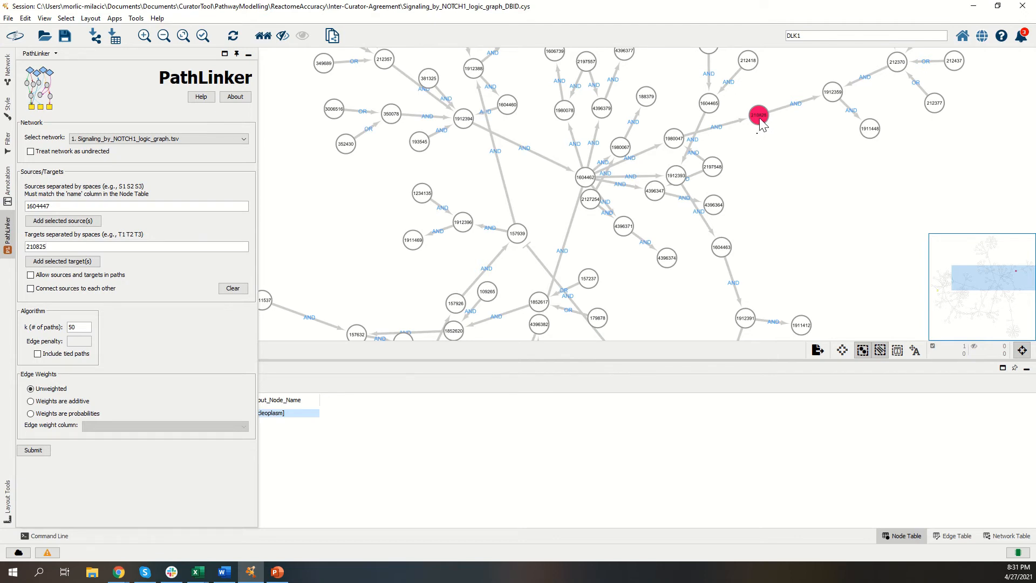
# Step: Run PathLinker with sources and targets allowed in paths, and enlarge the network view of the resulting subnetwork
pyautogui.click(30, 276)
pyautogui.click(34, 450)
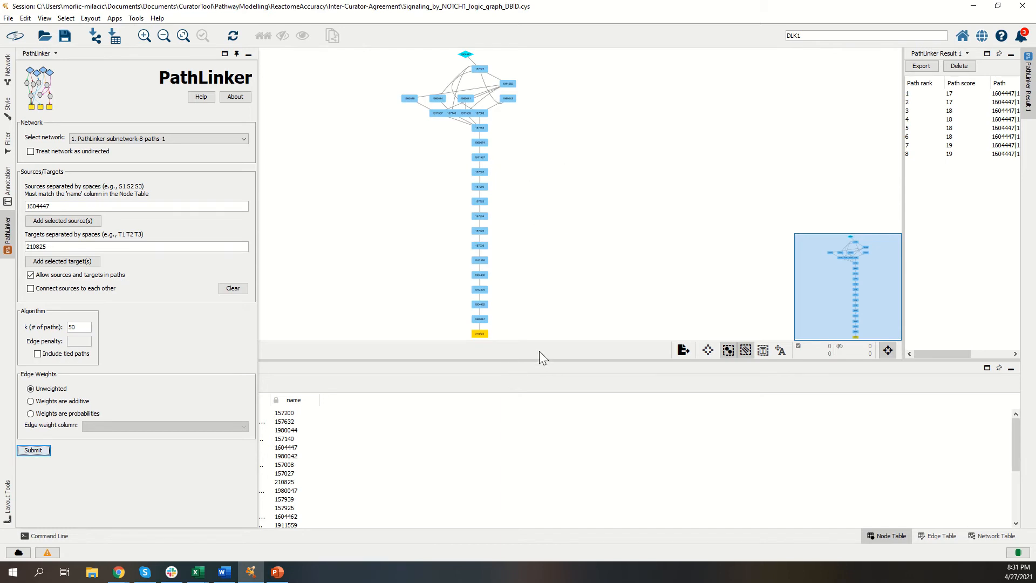
pyautogui.moveTo(557, 360); pyautogui.dragTo(558, 456)
# Step: Select source node 1604447 and target node 210825 in turn in the subnetwork to check their names in the node table
pyautogui.scroll(4, 552, 282)
pyautogui.scroll(-2, 572, 292)
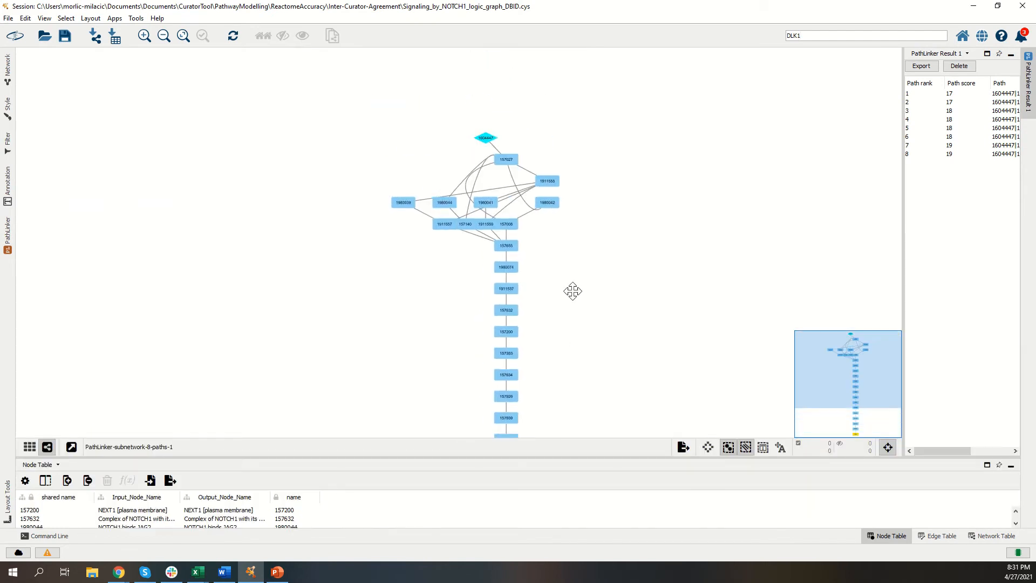
pyautogui.scroll(3, 521, 165)
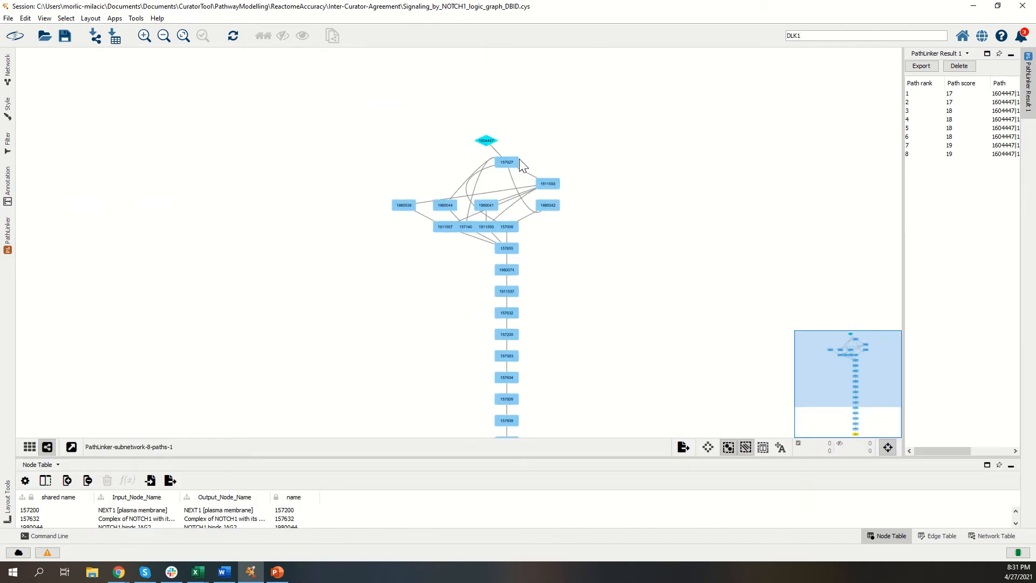
pyautogui.click(486, 141)
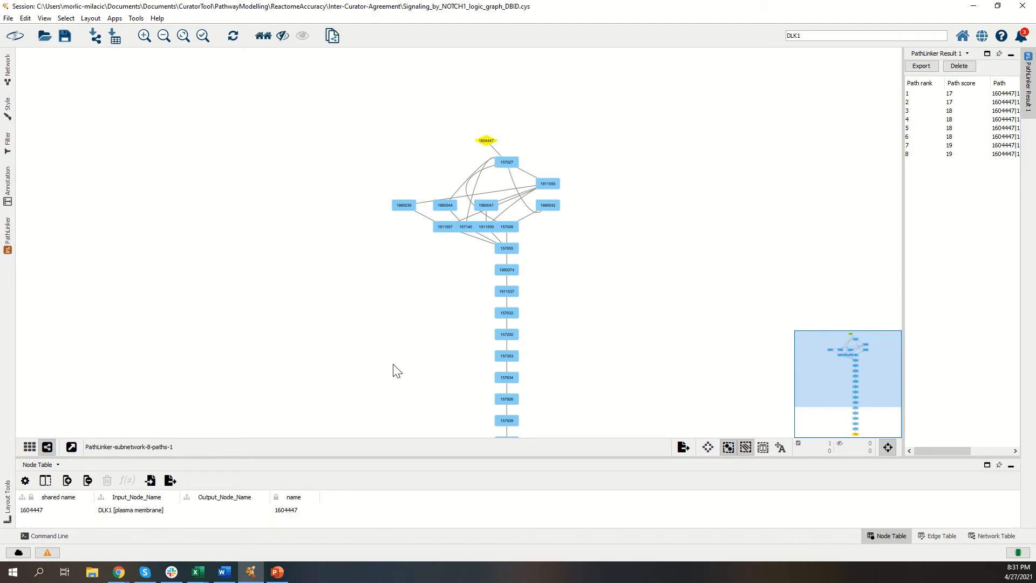
pyautogui.moveTo(593, 295); pyautogui.dragTo(594, 199)
pyautogui.moveTo(604, 266); pyautogui.dragTo(608, 194)
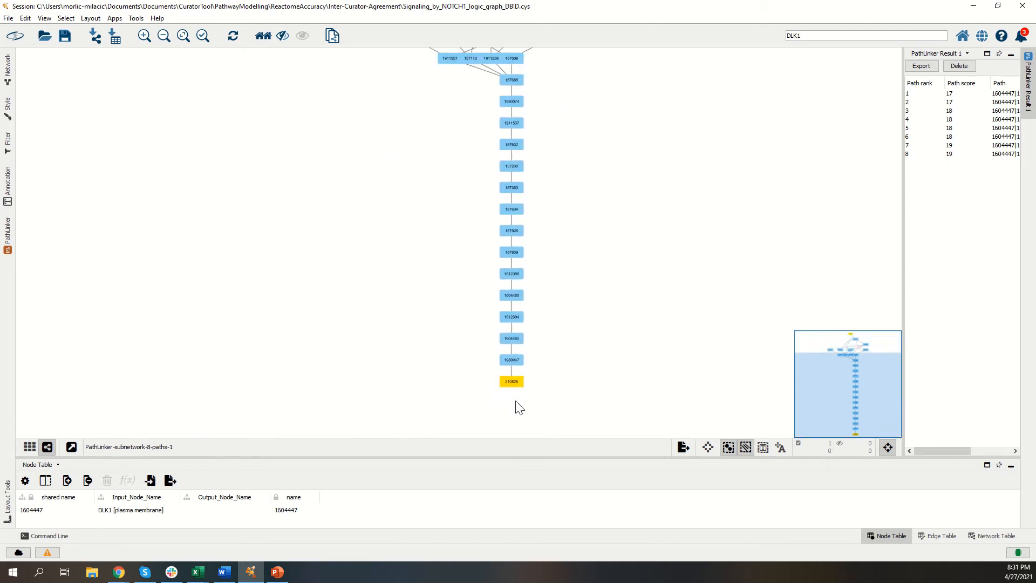
pyautogui.click(519, 385)
pyautogui.moveTo(573, 297); pyautogui.dragTo(592, 399)
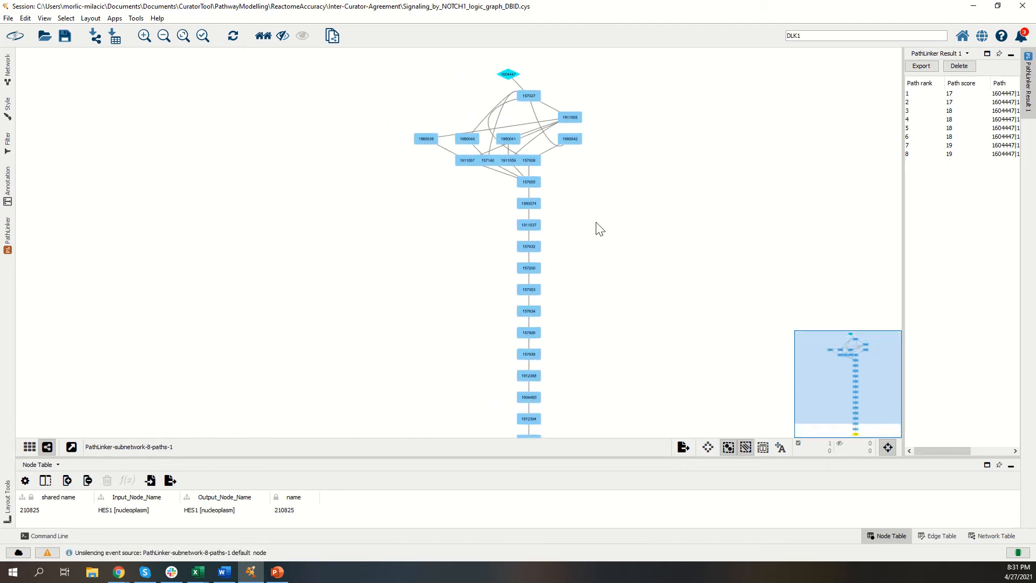
# Step: Inspect the branched part of the subnetwork around node 157027 and clear the node selection
pyautogui.moveTo(595, 222); pyautogui.dragTo(599, 233)
pyautogui.scroll(3, 602, 233)
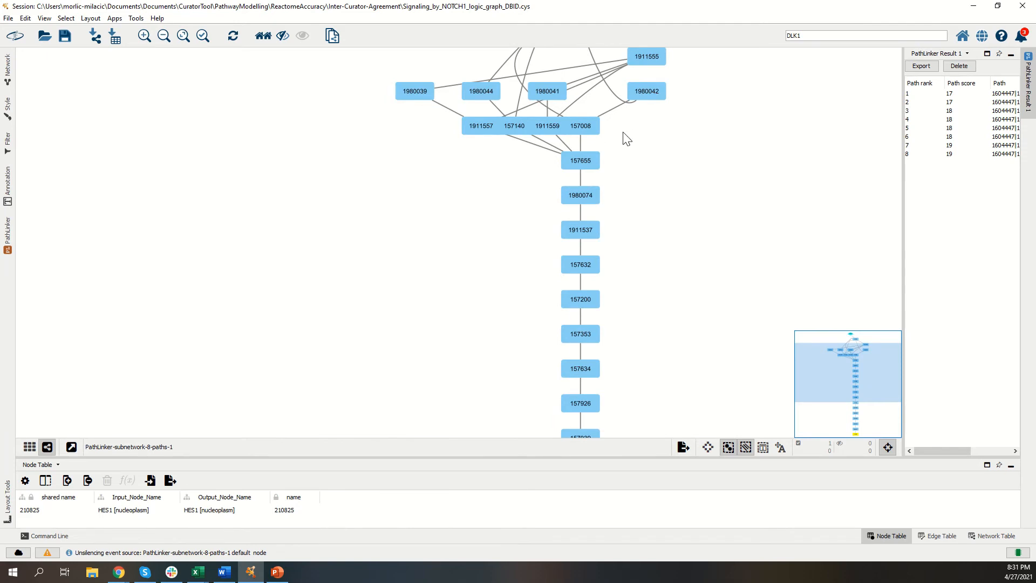
pyautogui.moveTo(626, 139); pyautogui.dragTo(628, 209)
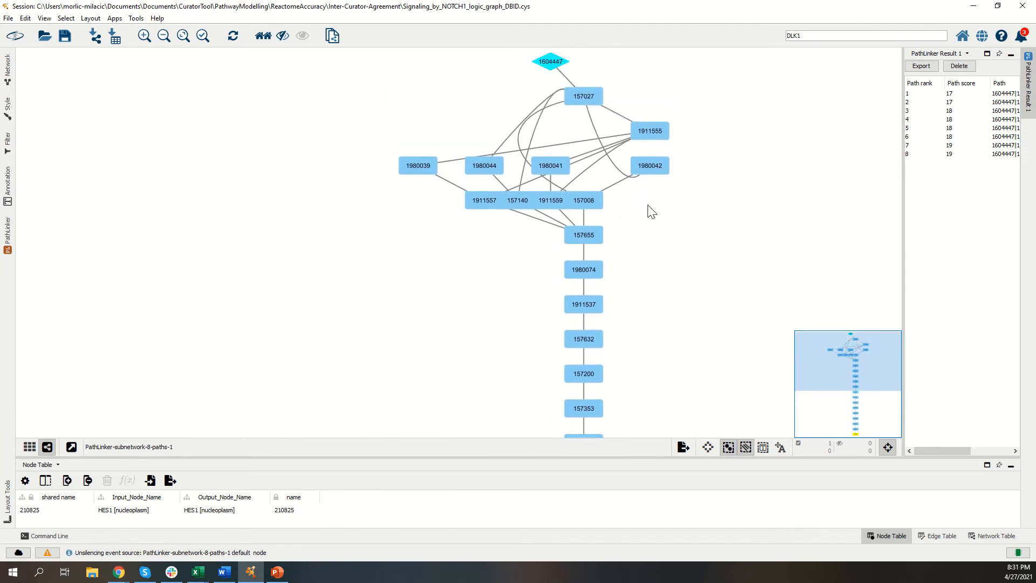
pyautogui.click(503, 96)
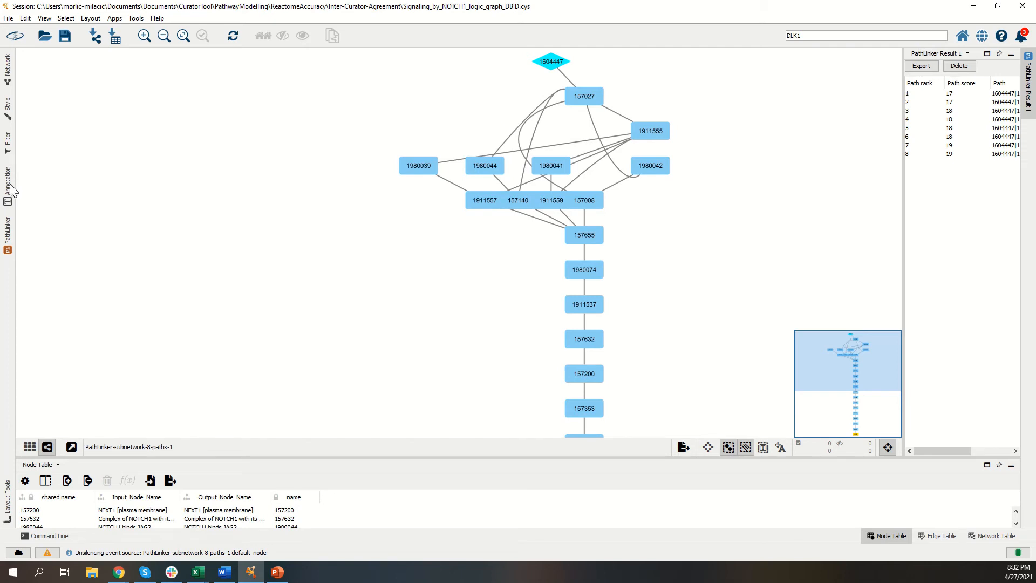
# Step: Map the target arrow shape of the subnetwork's edges to the Edge_Polarity column with Discrete Mapping
pyautogui.click(9, 112)
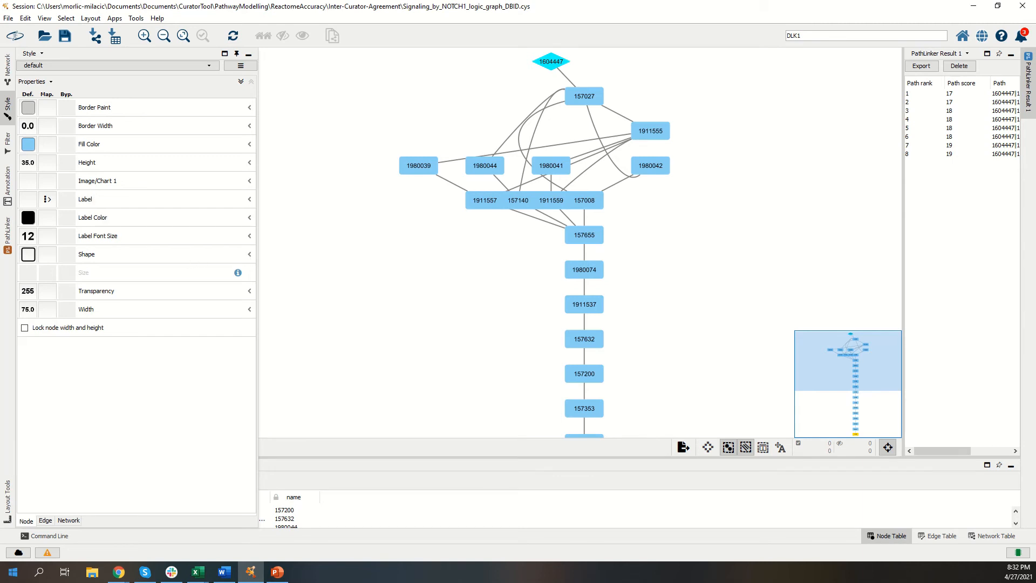
pyautogui.click(46, 520)
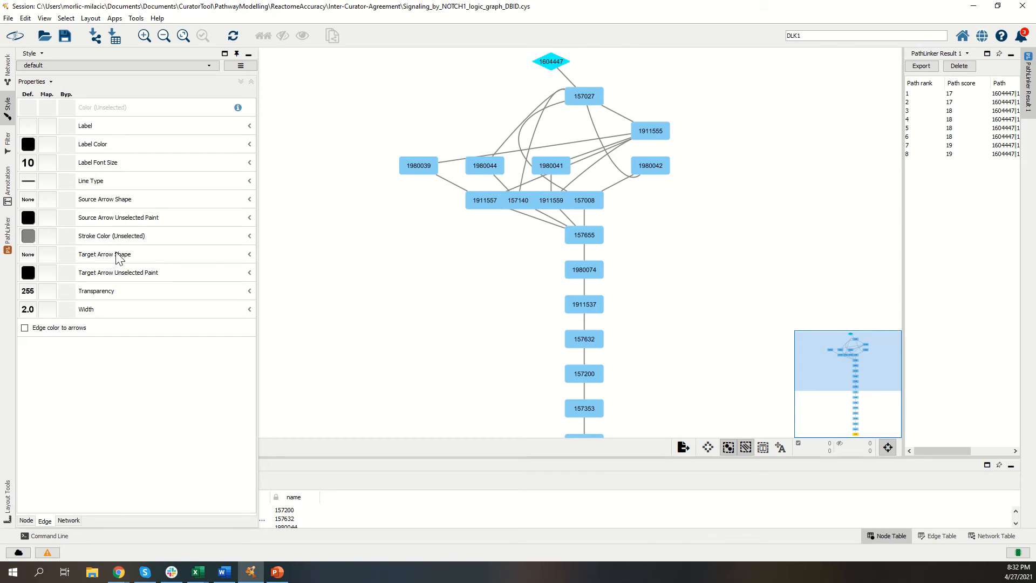
pyautogui.click(250, 255)
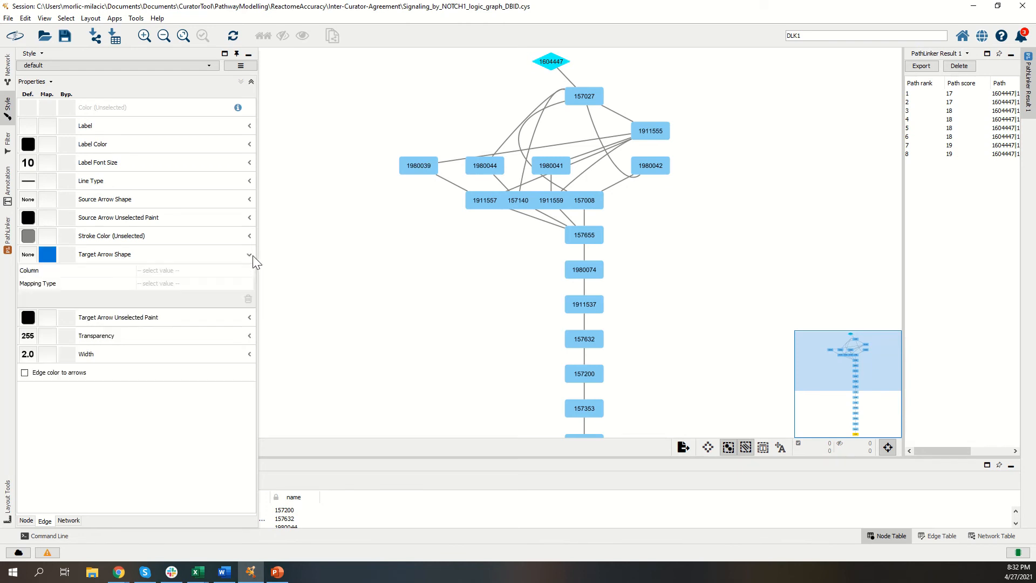
pyautogui.click(233, 273)
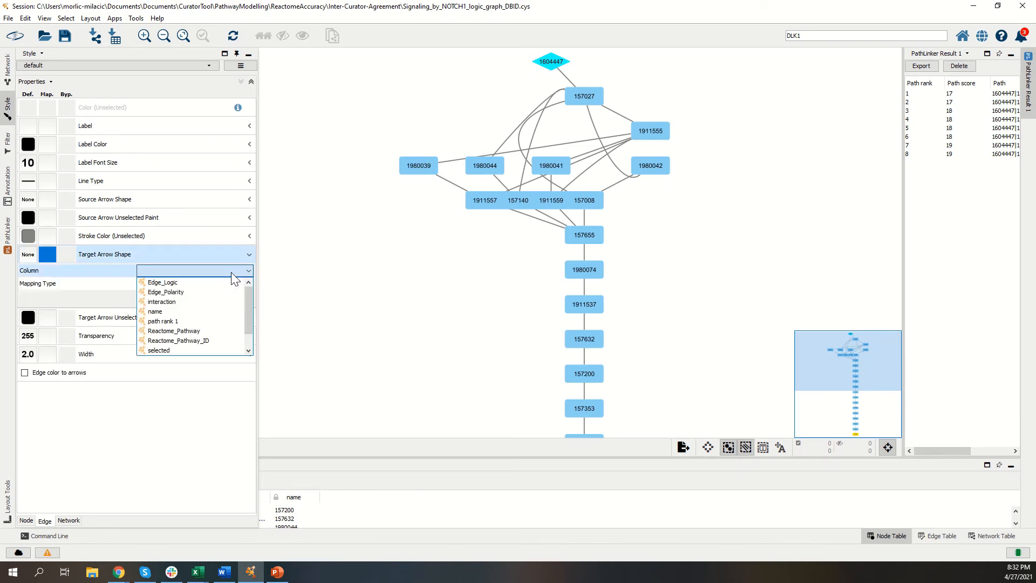
pyautogui.click(206, 292)
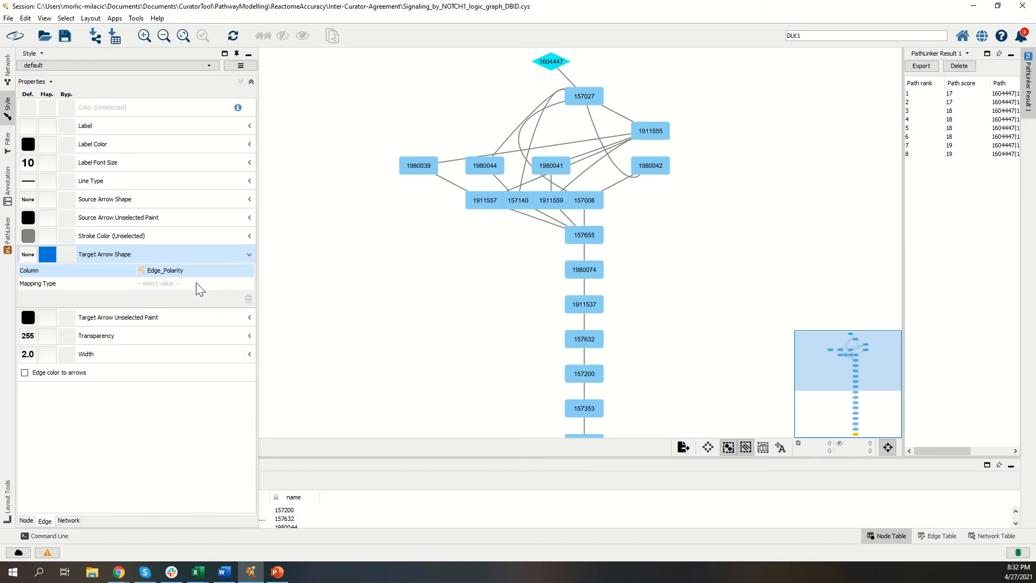
pyautogui.click(196, 282)
pyautogui.click(194, 295)
# Step: Set the target arrow shape to T for Negative edges and Arrow for Positive edges
pyautogui.click(193, 297)
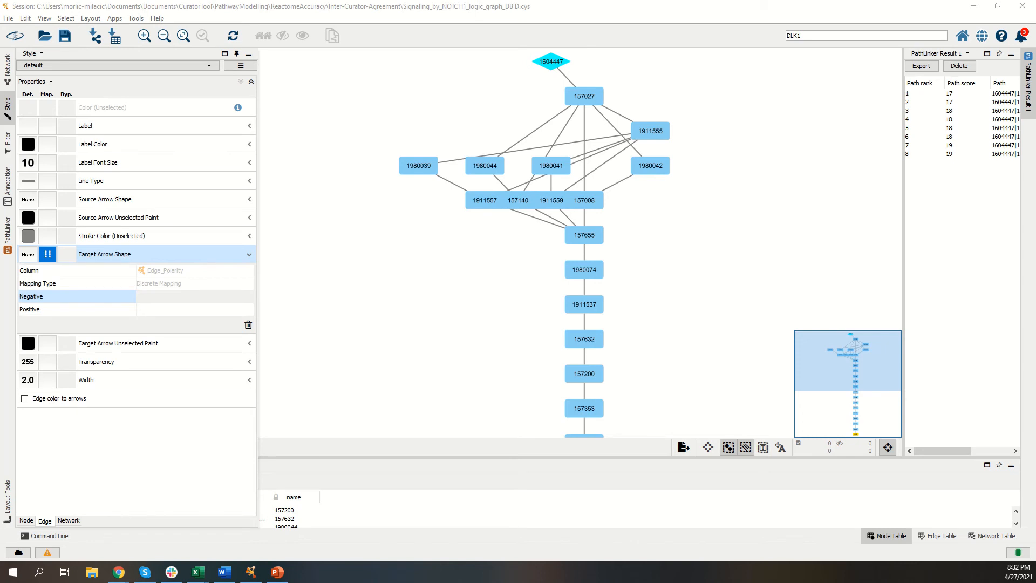
pyautogui.click(162, 309)
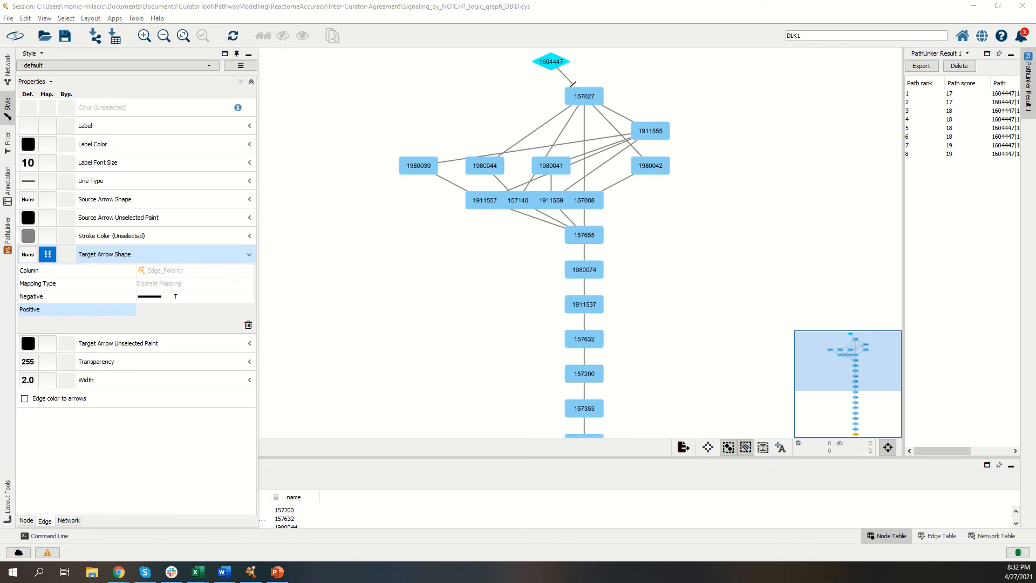
pyautogui.click(162, 254)
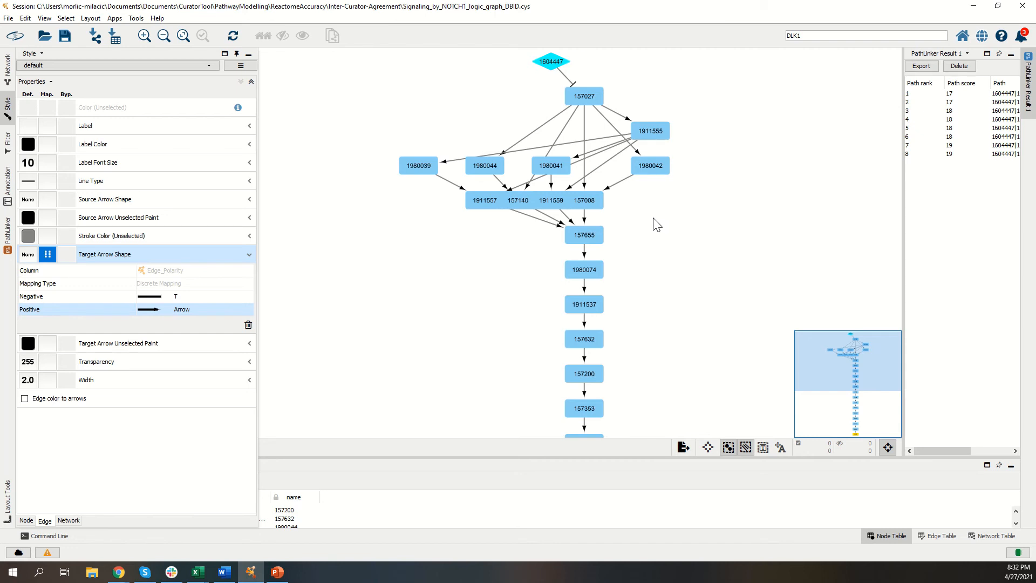
# Step: Map the edge label to the Edge_Logic column with Passthrough Mapping
pyautogui.click(249, 126)
pyautogui.click(234, 142)
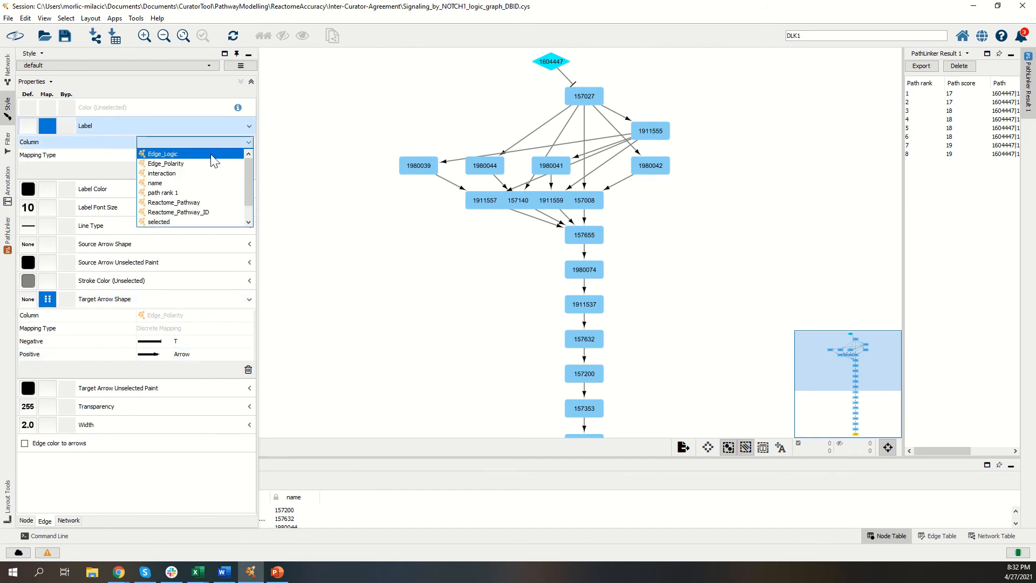
pyautogui.click(214, 156)
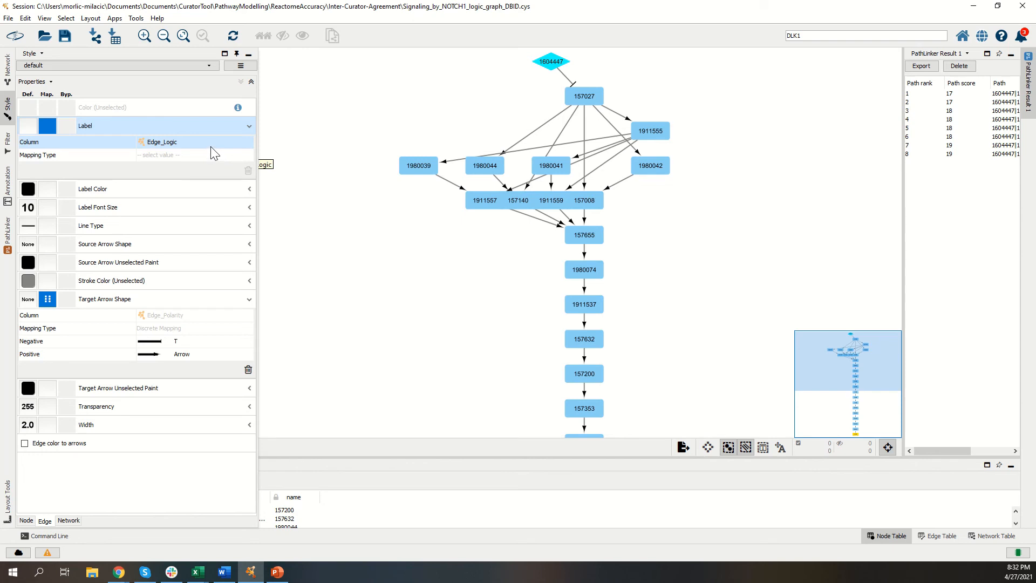
pyautogui.click(212, 157)
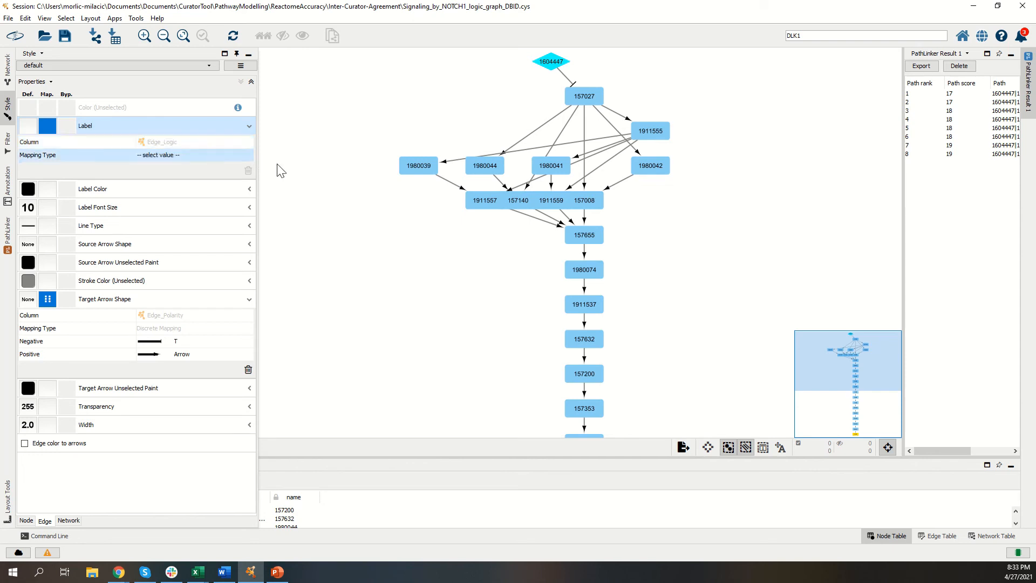
pyautogui.click(295, 173)
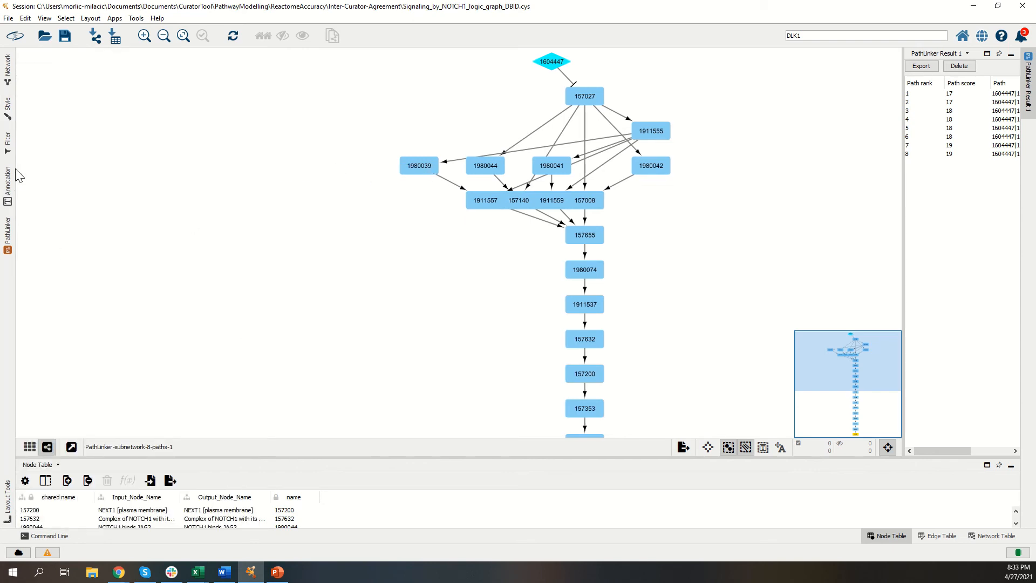
pyautogui.click(8, 147)
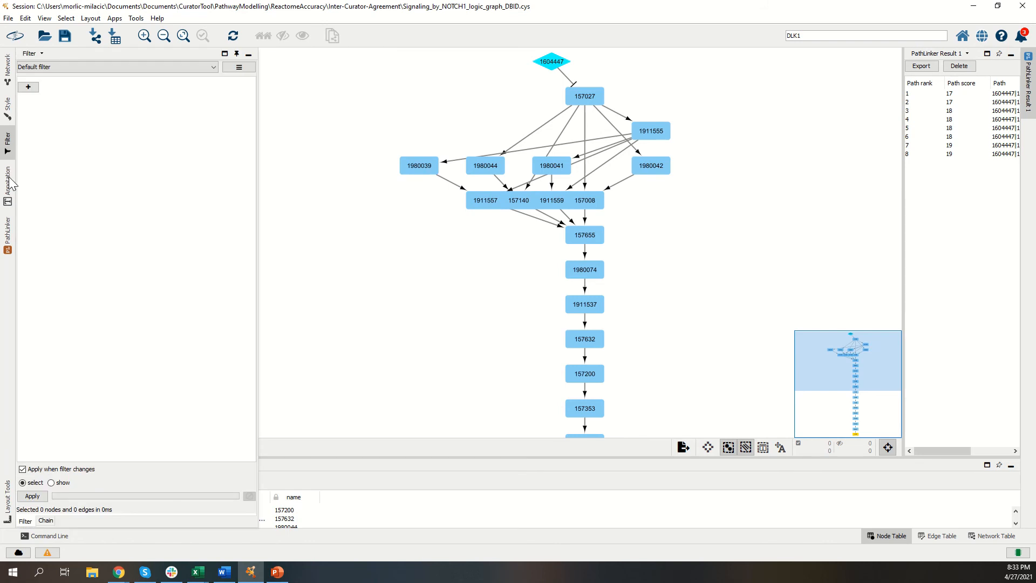
pyautogui.click(8, 112)
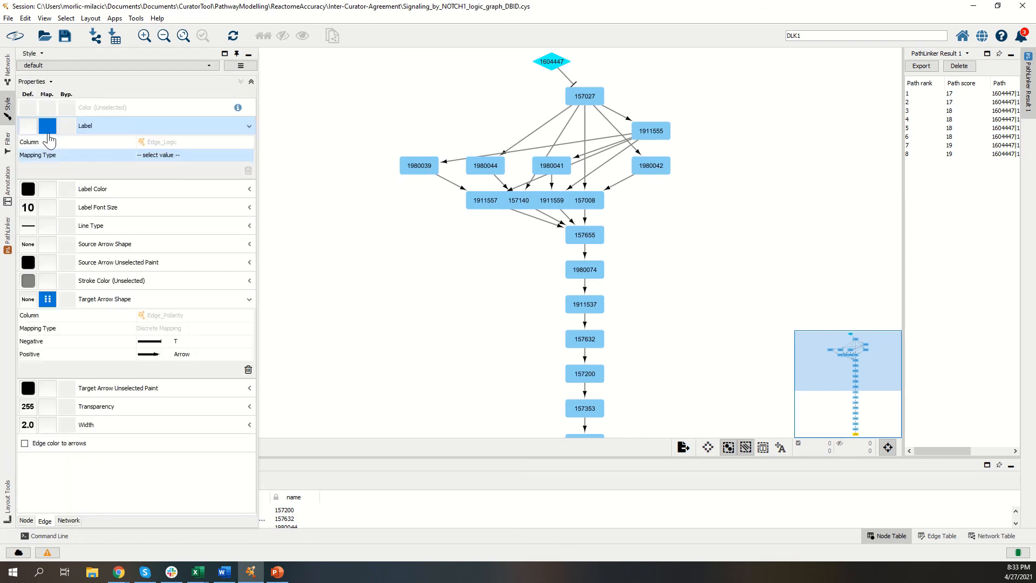
pyautogui.click(44, 521)
pyautogui.click(169, 158)
pyautogui.click(167, 175)
# Step: Set the default edge label color to blue and the edge label font size to 15
pyautogui.click(29, 195)
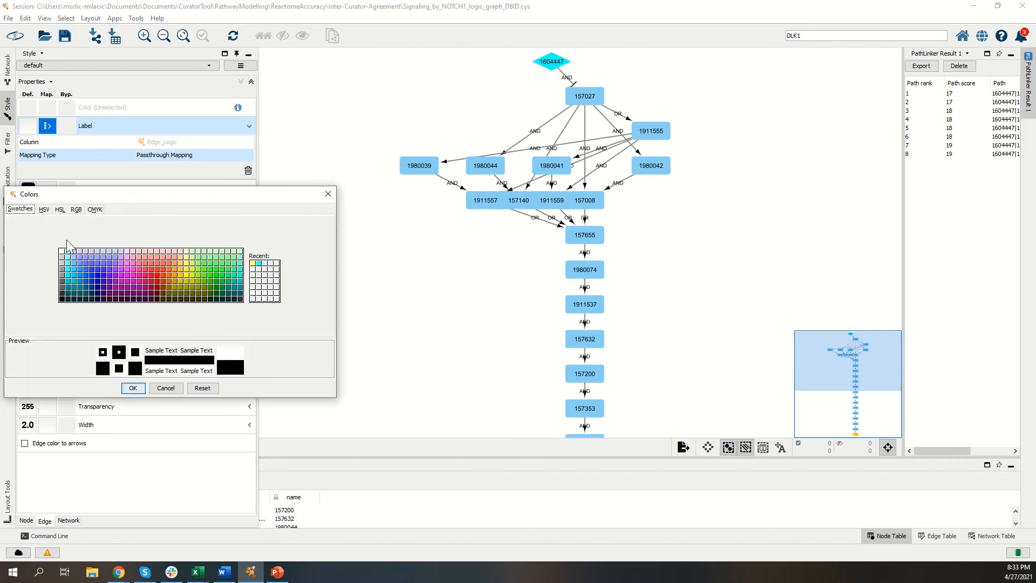
pyautogui.click(87, 276)
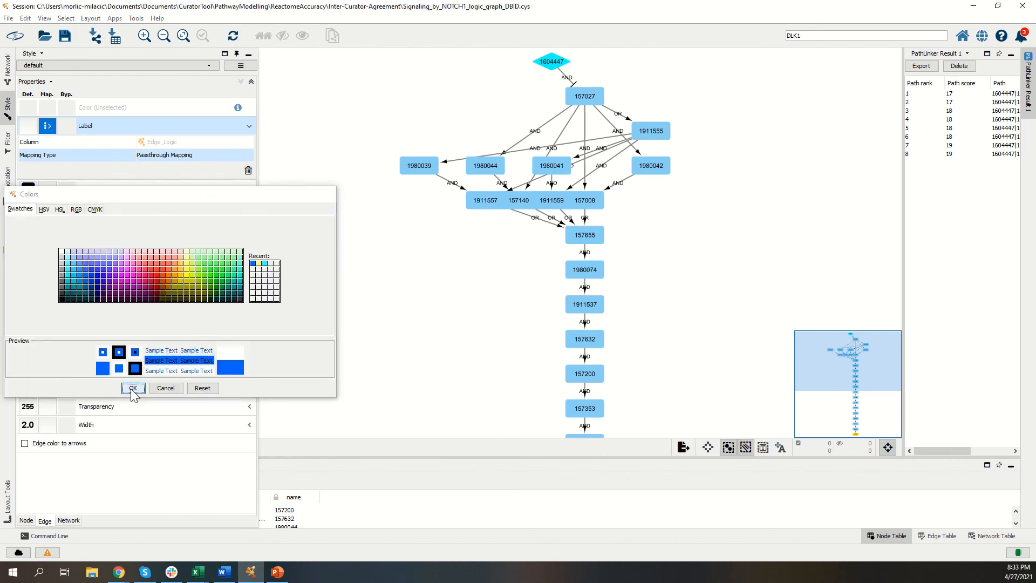
pyautogui.click(131, 388)
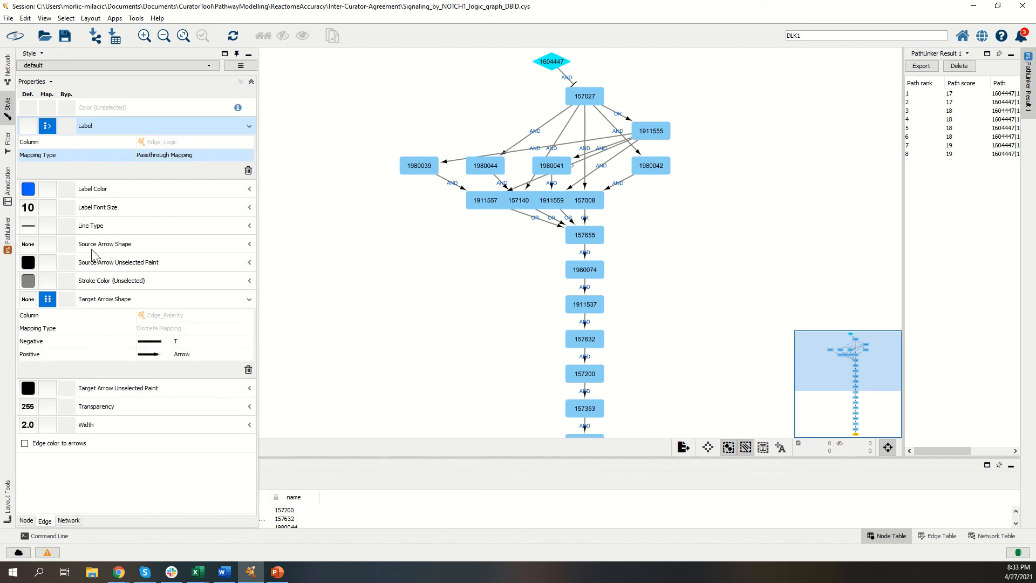
pyautogui.click(28, 207)
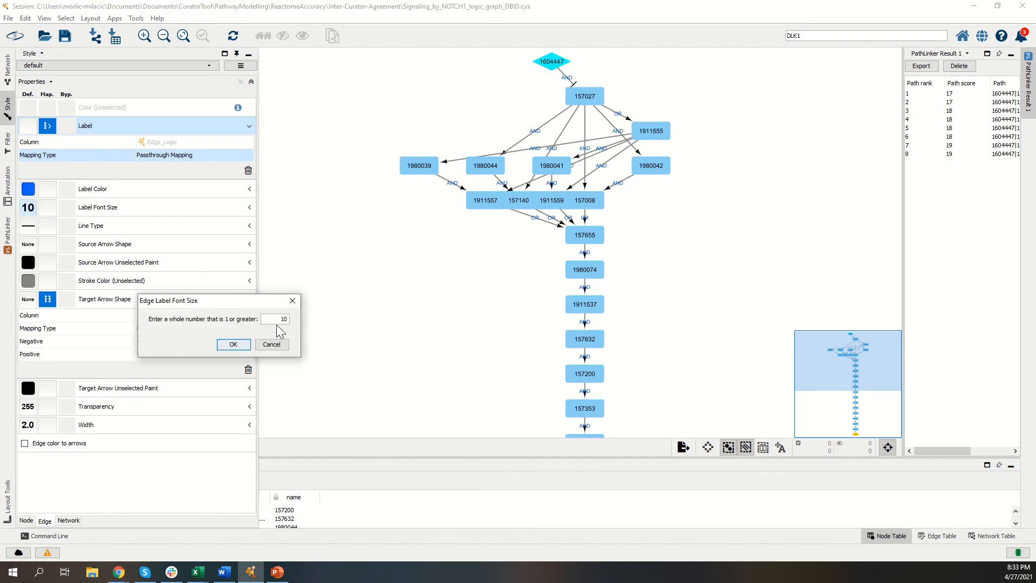
pyautogui.click(293, 300)
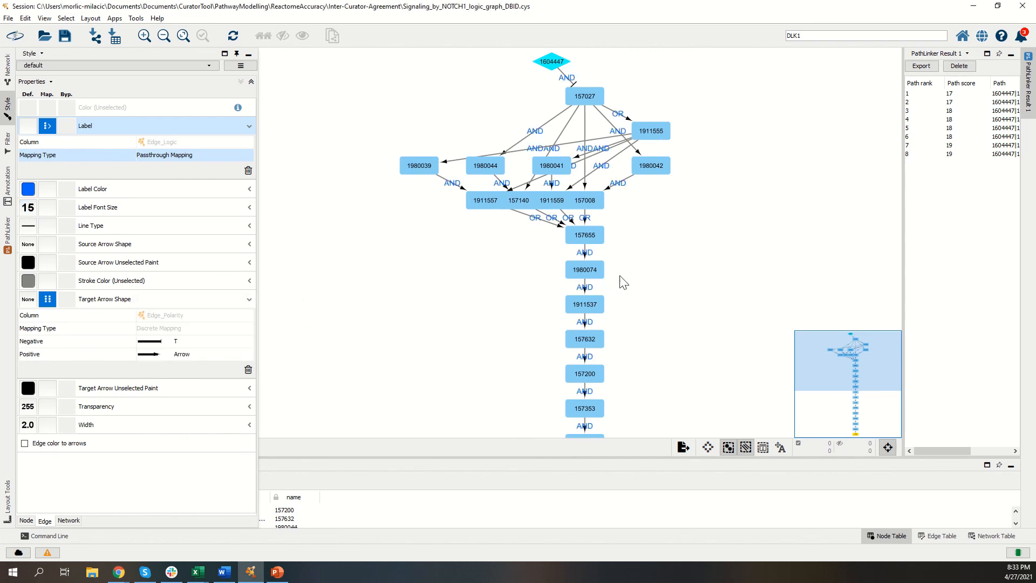
# Step: Spread out the crowded nodes between 157027 and 157655, including 1911557, 157140, 1911559, 157008, 1911555 and 1980041, so their edges and labels are readable
pyautogui.click(489, 203)
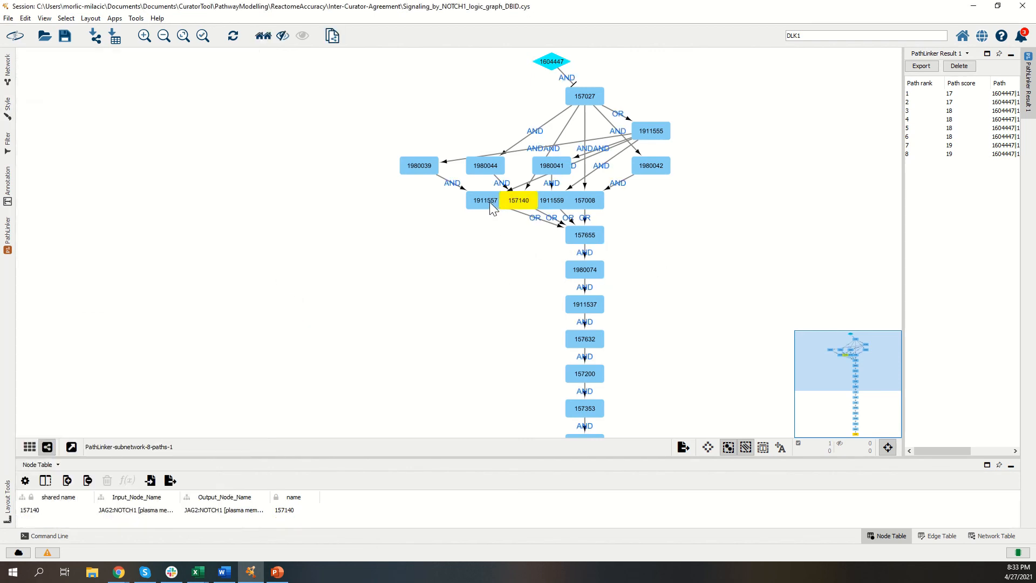
pyautogui.moveTo(490, 201); pyautogui.dragTo(437, 221)
pyautogui.moveTo(531, 196); pyautogui.dragTo(535, 271)
pyautogui.moveTo(589, 208); pyautogui.dragTo(669, 252)
pyautogui.moveTo(653, 156); pyautogui.dragTo(600, 199)
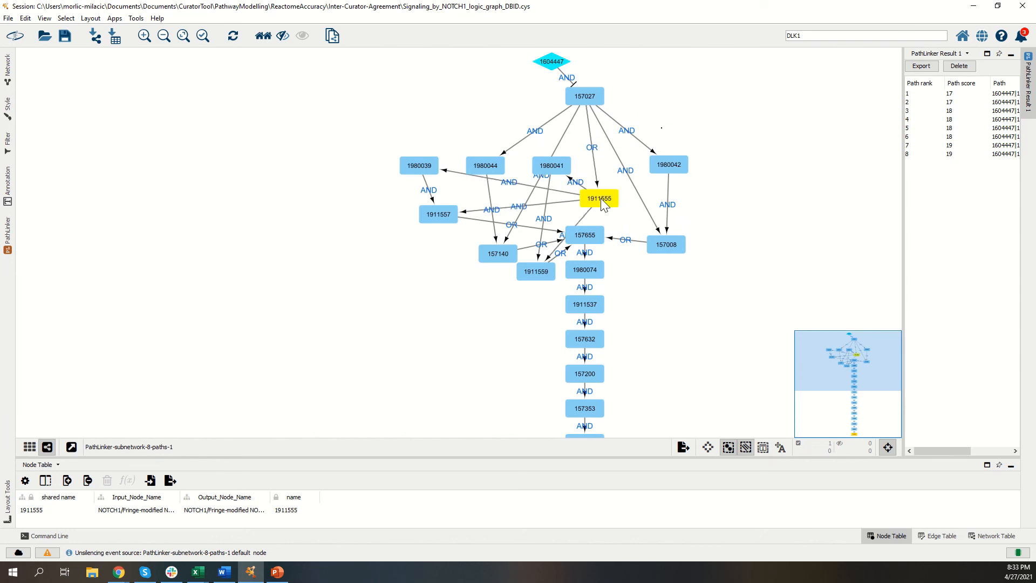
pyautogui.click(550, 168)
pyautogui.moveTo(550, 171); pyautogui.dragTo(544, 162)
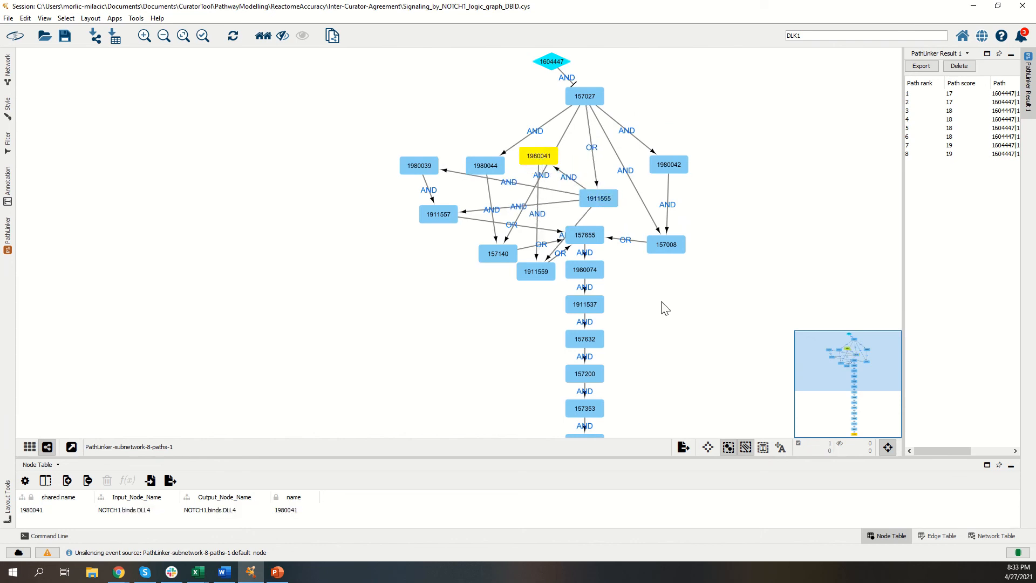
# Step: Examine the edge logic labels and arrow shapes along the subnetwork from source node 1604447 down to target node 210825
pyautogui.scroll(-2, 680, 304)
pyautogui.moveTo(674, 302); pyautogui.dragTo(690, 353)
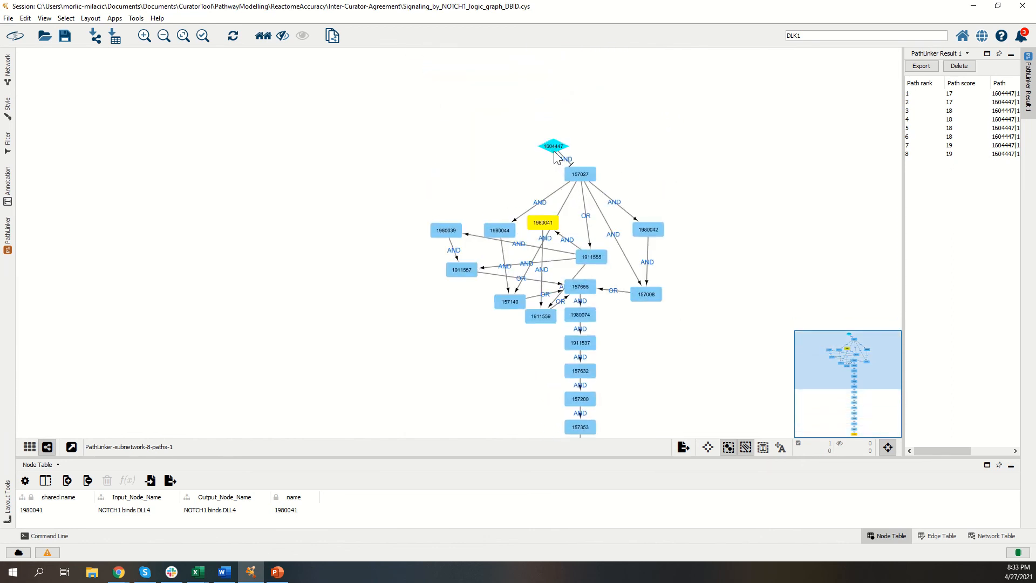
pyautogui.moveTo(623, 146); pyautogui.dragTo(612, 119)
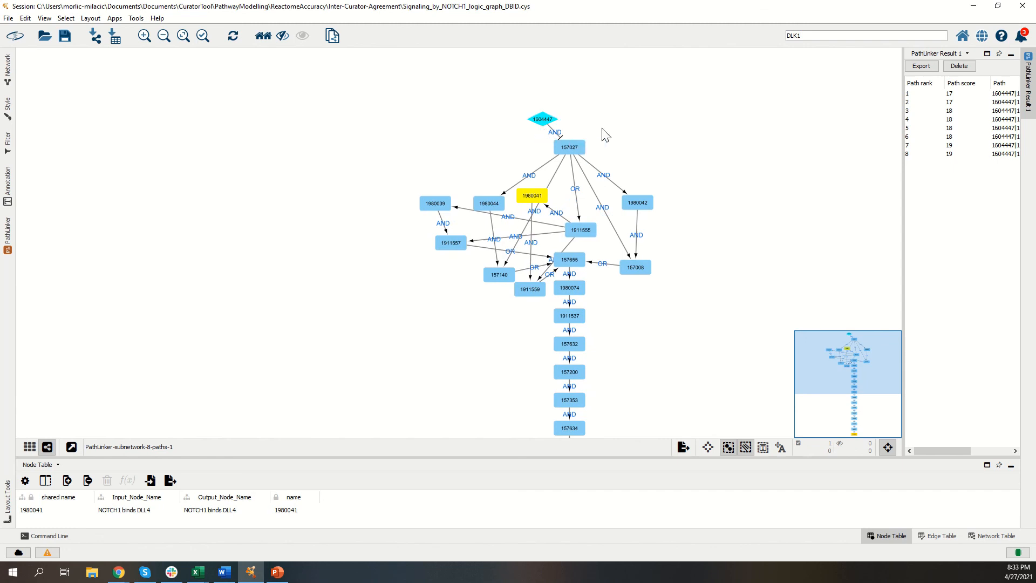
pyautogui.moveTo(604, 111); pyautogui.dragTo(571, 64)
pyautogui.moveTo(671, 150); pyautogui.dragTo(648, 84)
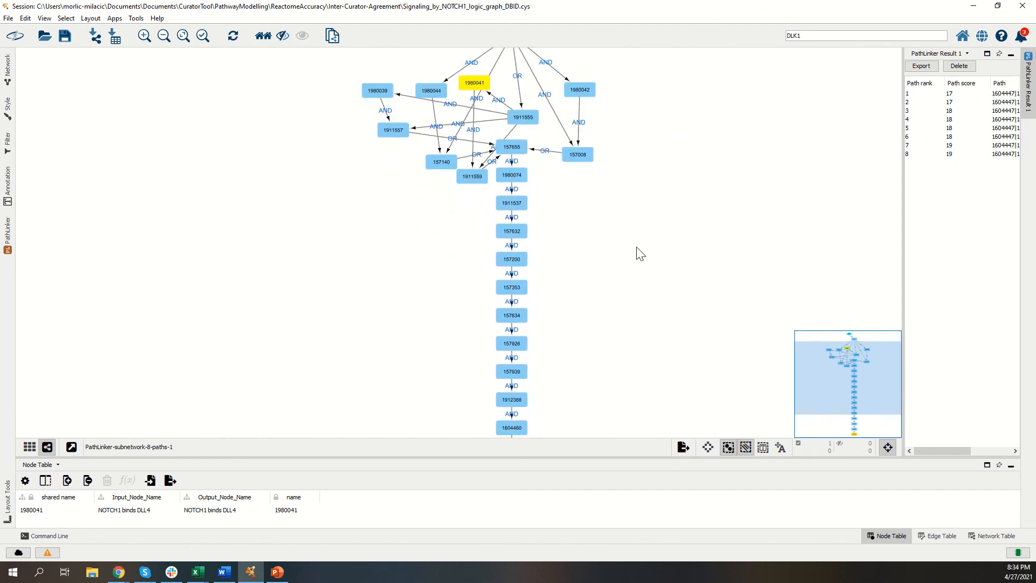
pyautogui.moveTo(640, 254); pyautogui.dragTo(588, 296)
pyautogui.moveTo(615, 143); pyautogui.dragTo(625, 255)
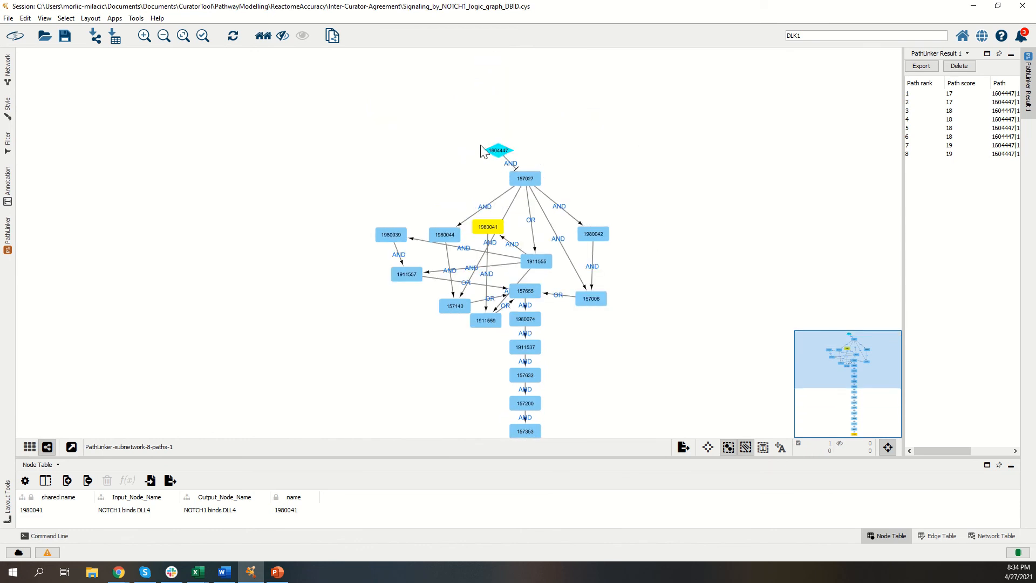
pyautogui.moveTo(674, 204); pyautogui.dragTo(639, 92)
pyautogui.moveTo(624, 236); pyautogui.dragTo(627, 138)
pyautogui.moveTo(619, 301); pyautogui.dragTo(625, 277)
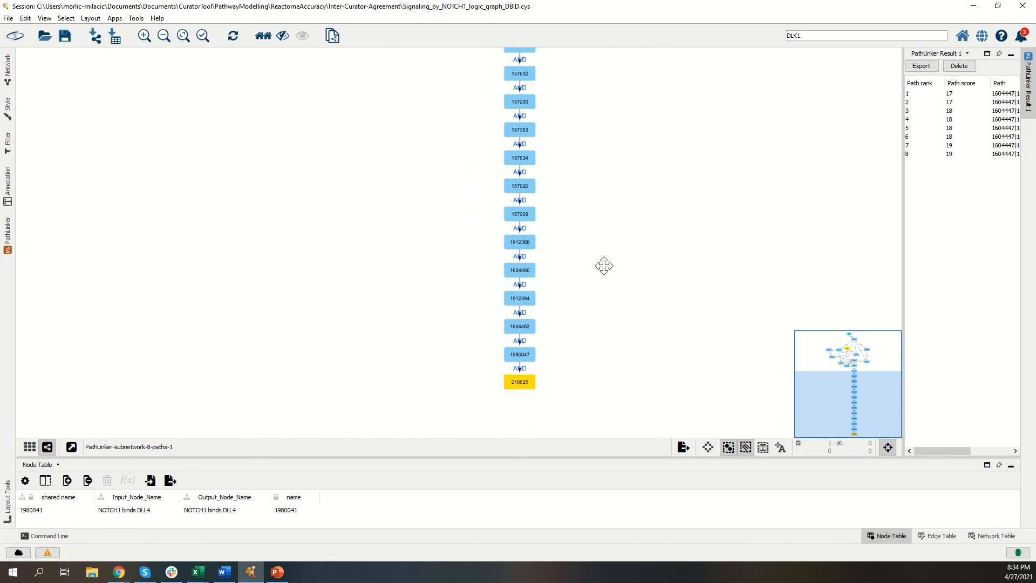
pyautogui.moveTo(604, 266); pyautogui.dragTo(583, 314)
pyautogui.moveTo(608, 220); pyautogui.dragTo(592, 271)
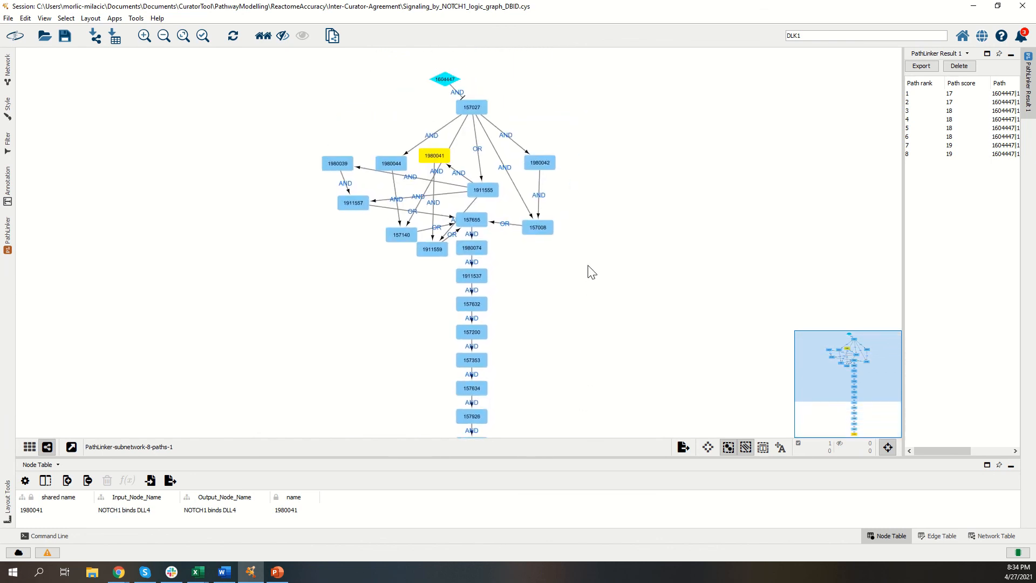